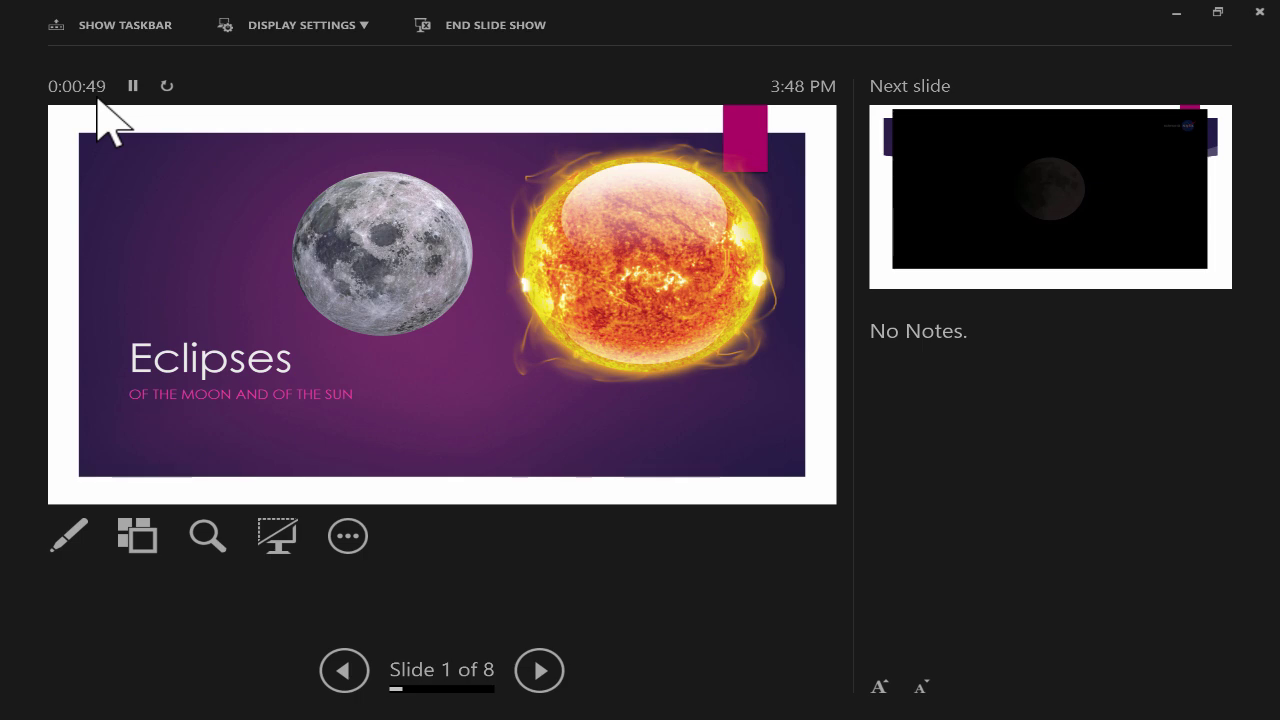
Step: Step through all eight slides of the Eclipses show to the final quiz question
key("Right")
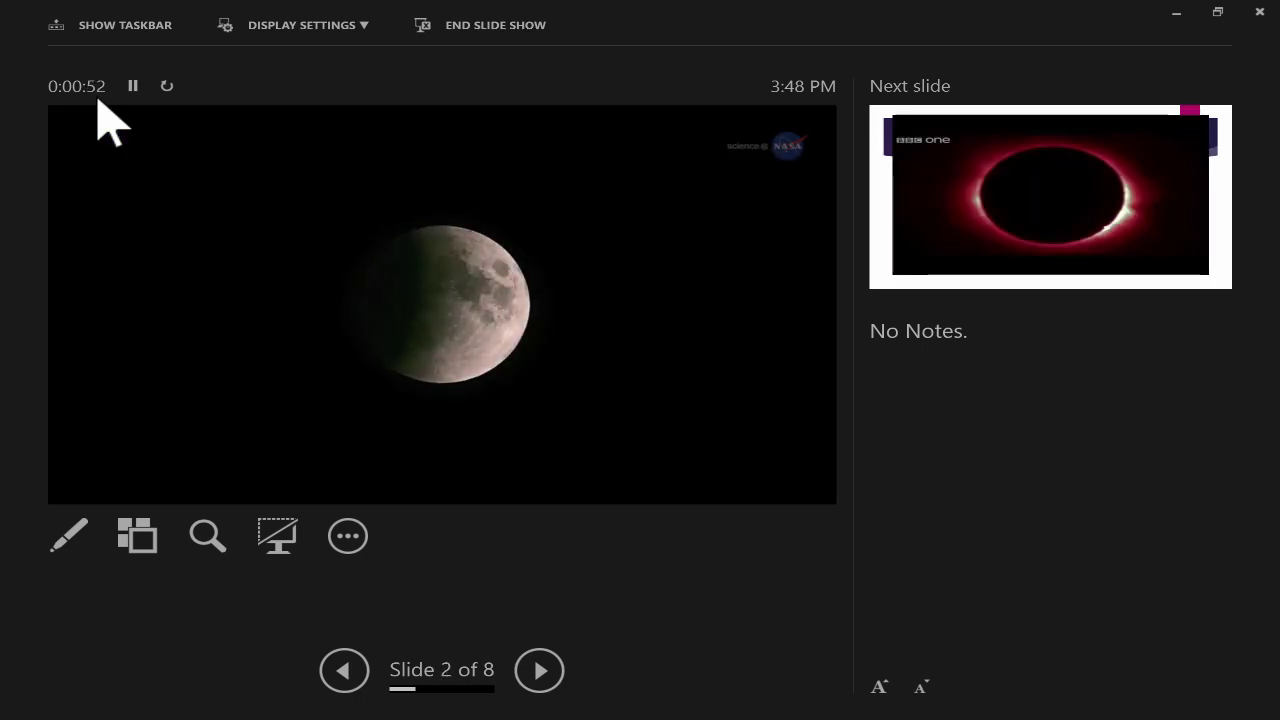
key("Right")
key("Right")
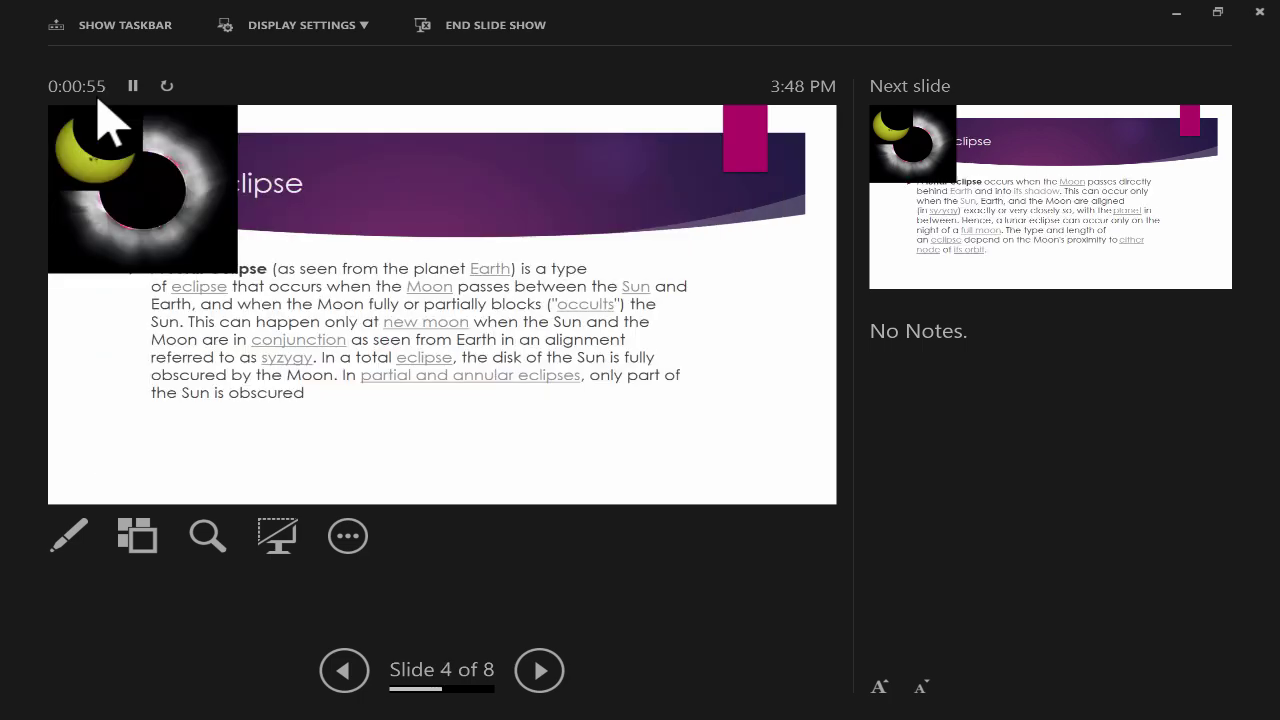
key("Right")
key("Right")
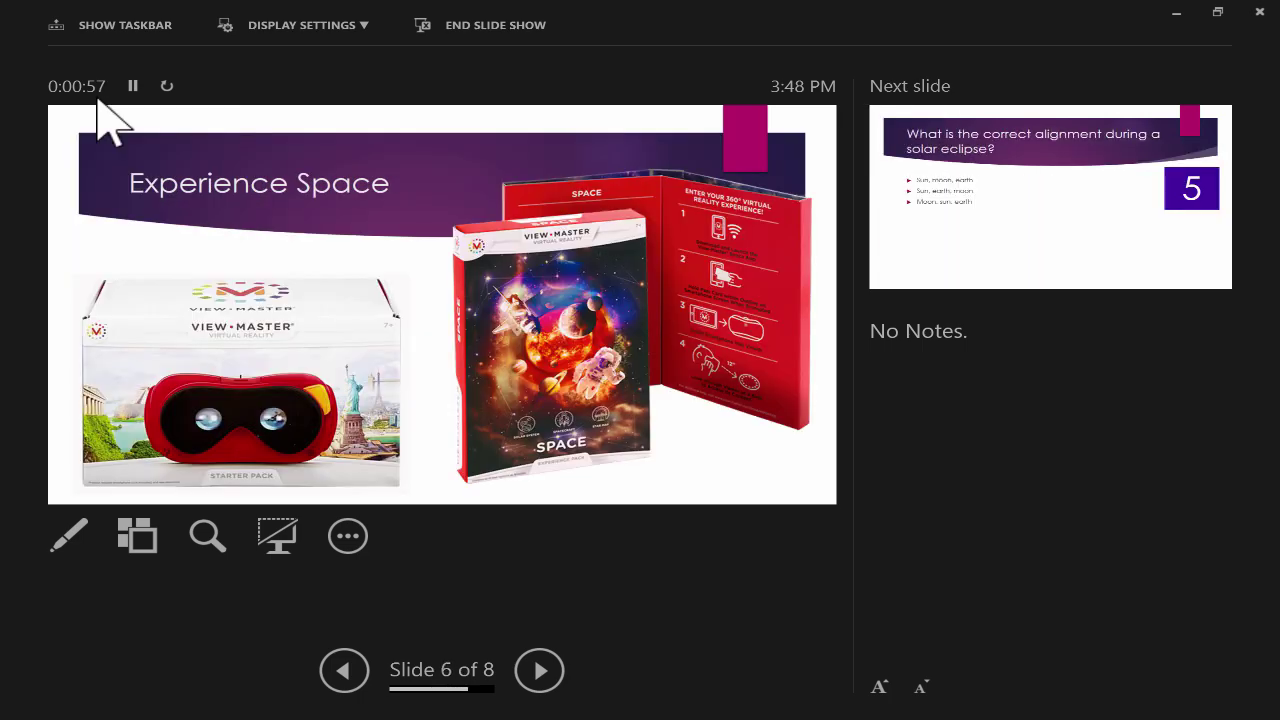
key("Right")
key("Right")
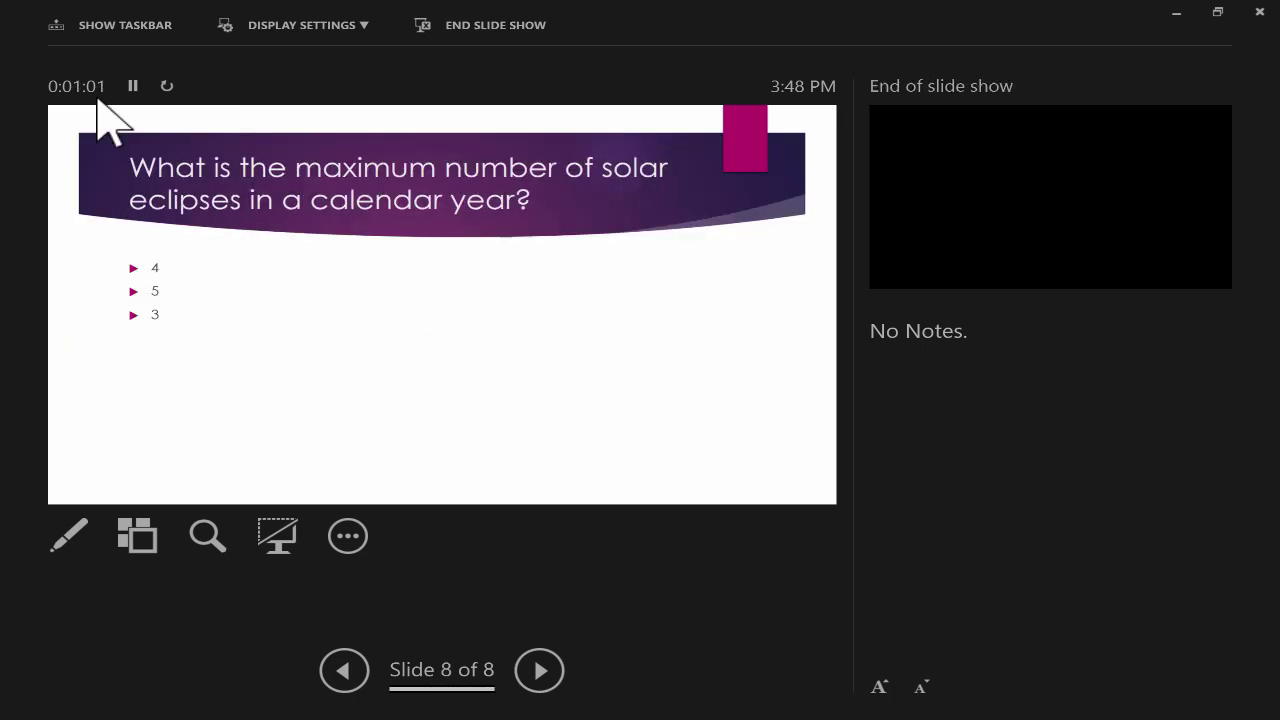
key("Right")
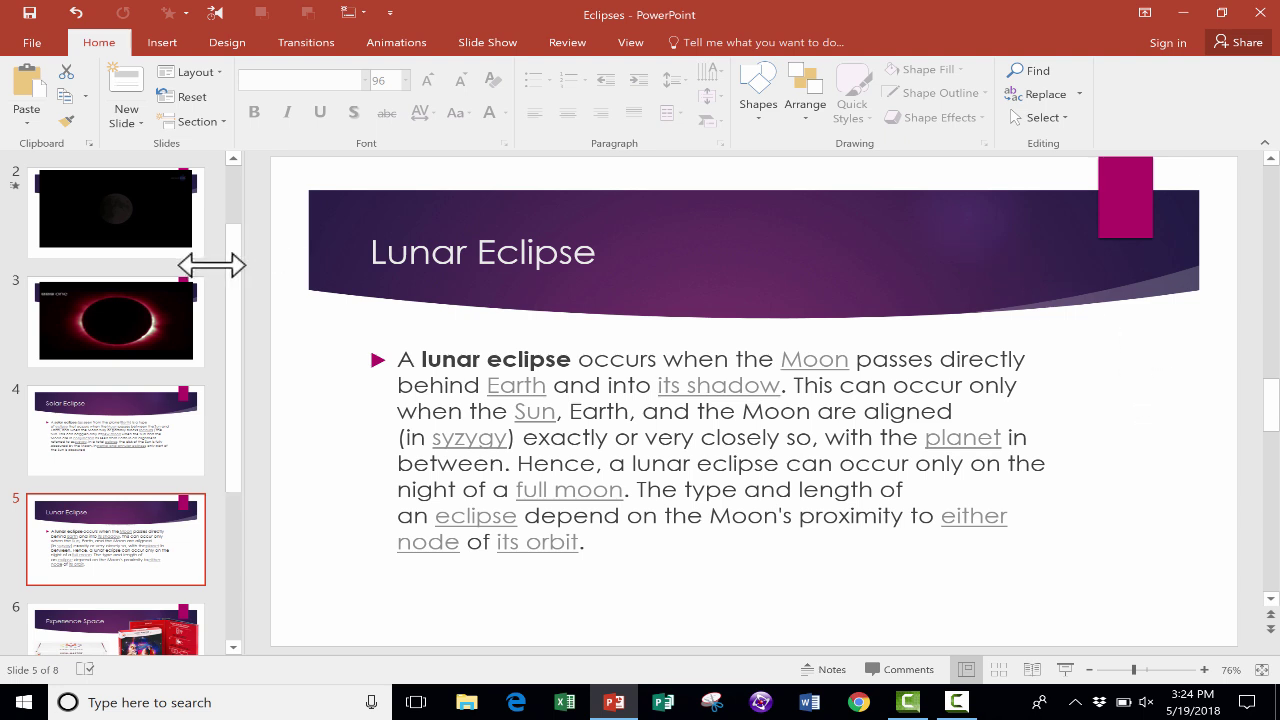
Step: Browse the title, dark moon video and BBC eclipse video slides in Normal view
scroll(227, 290, "up", 2)
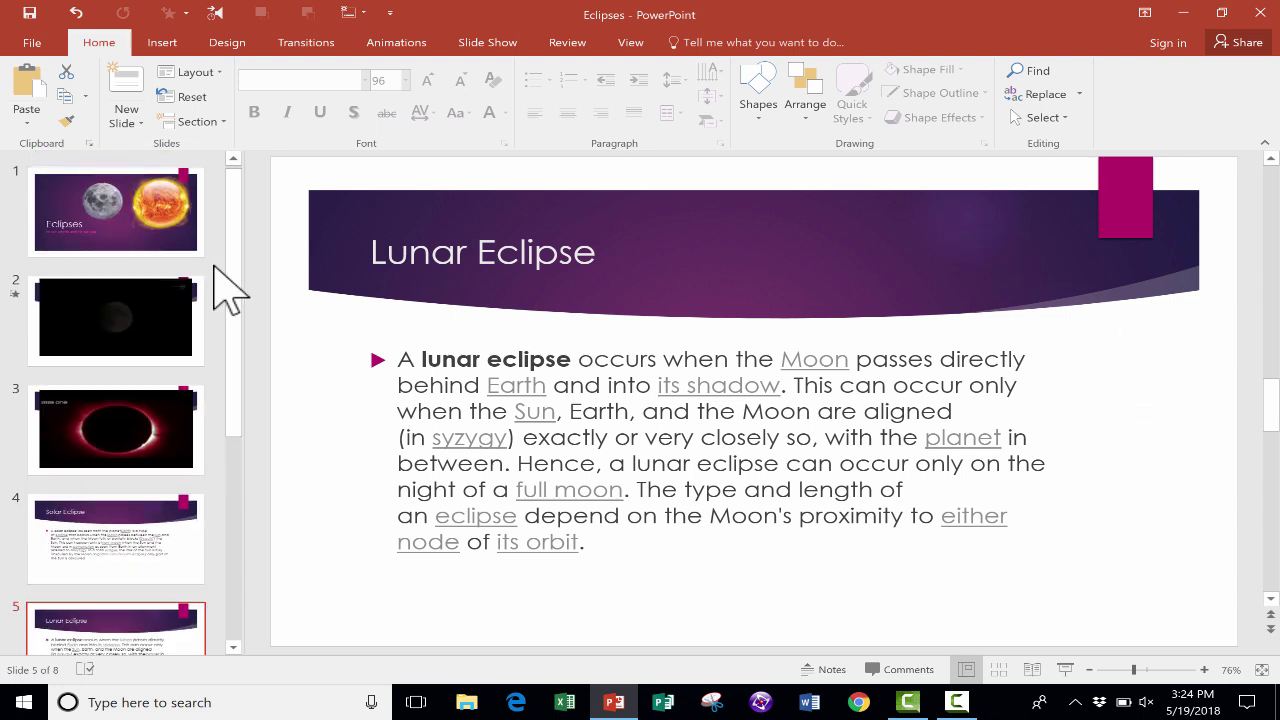
left_click(135, 247)
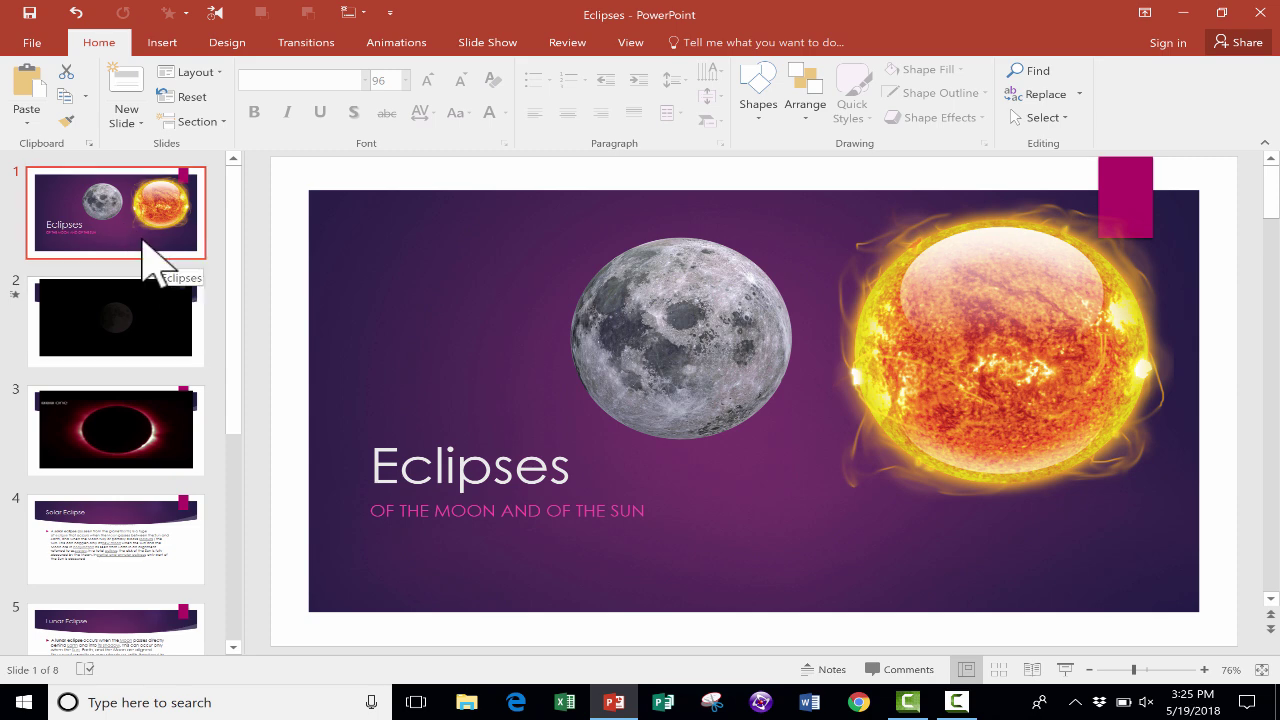
left_click(150, 320)
left_click(150, 457)
left_click(137, 337)
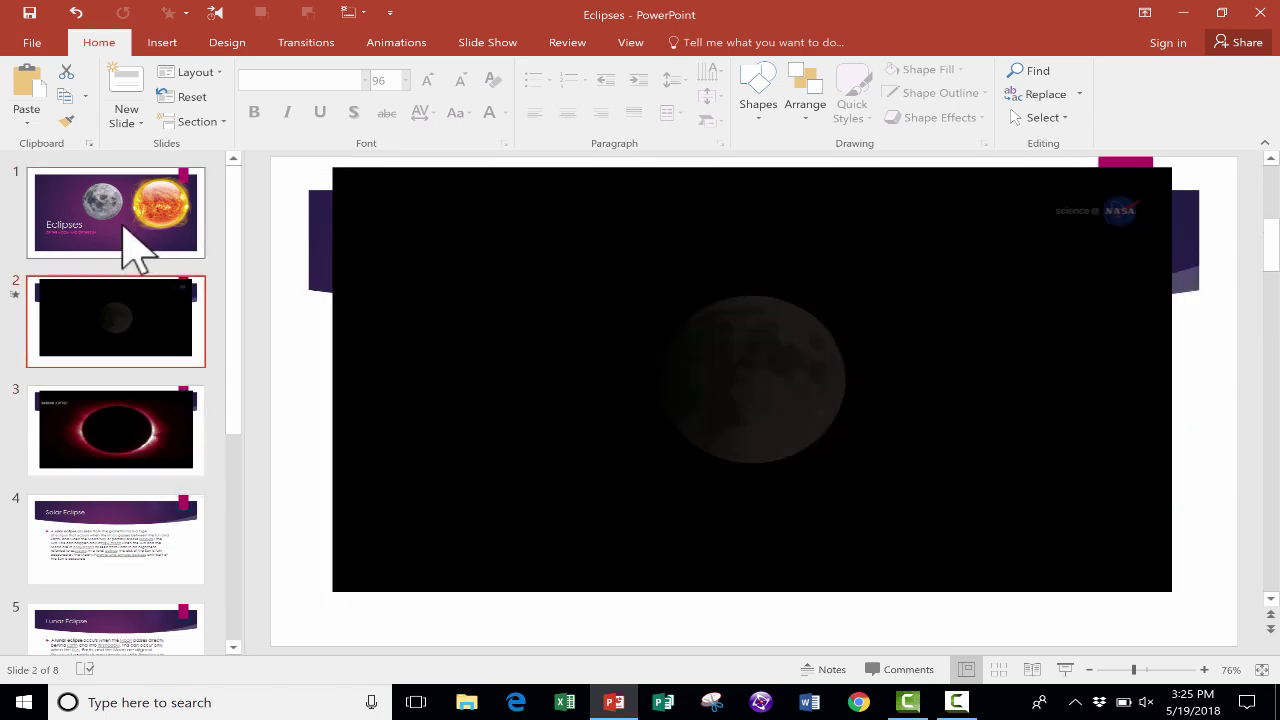
left_click(148, 415)
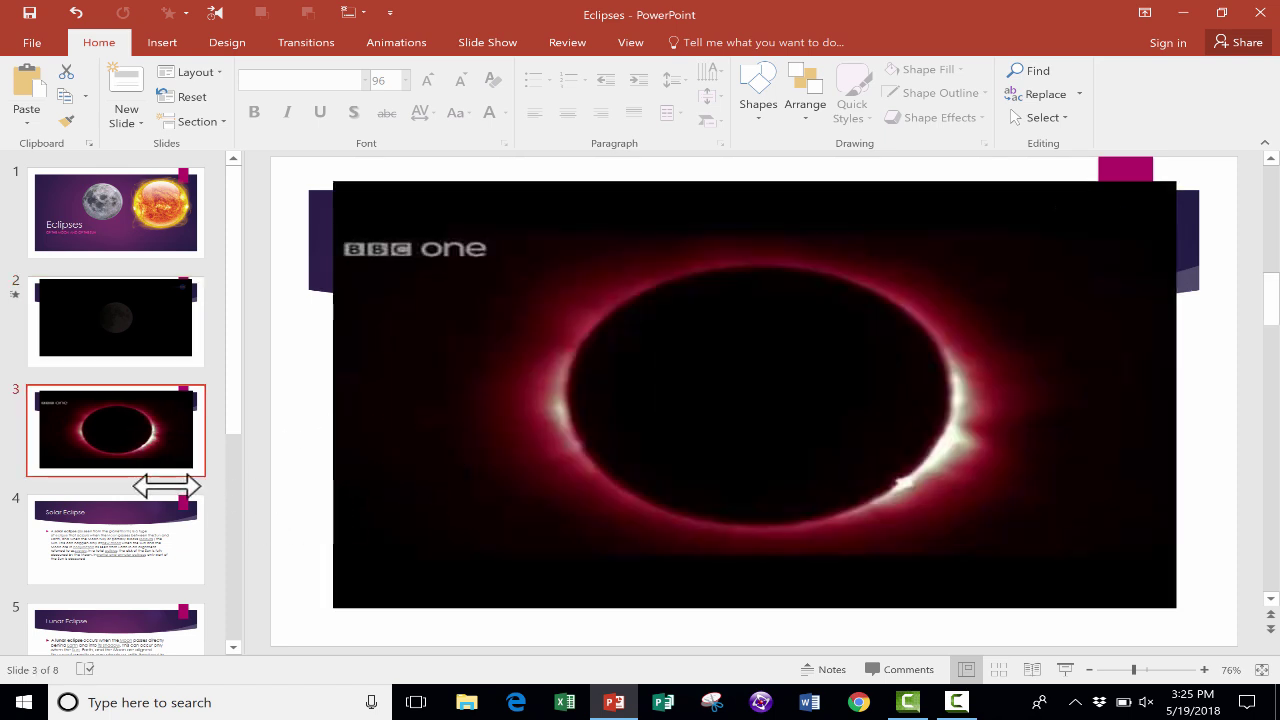
Step: Review the title, video, Solar Eclipse, Lunar Eclipse and Experience Space slides in turn
scroll(167, 485, "down", 1)
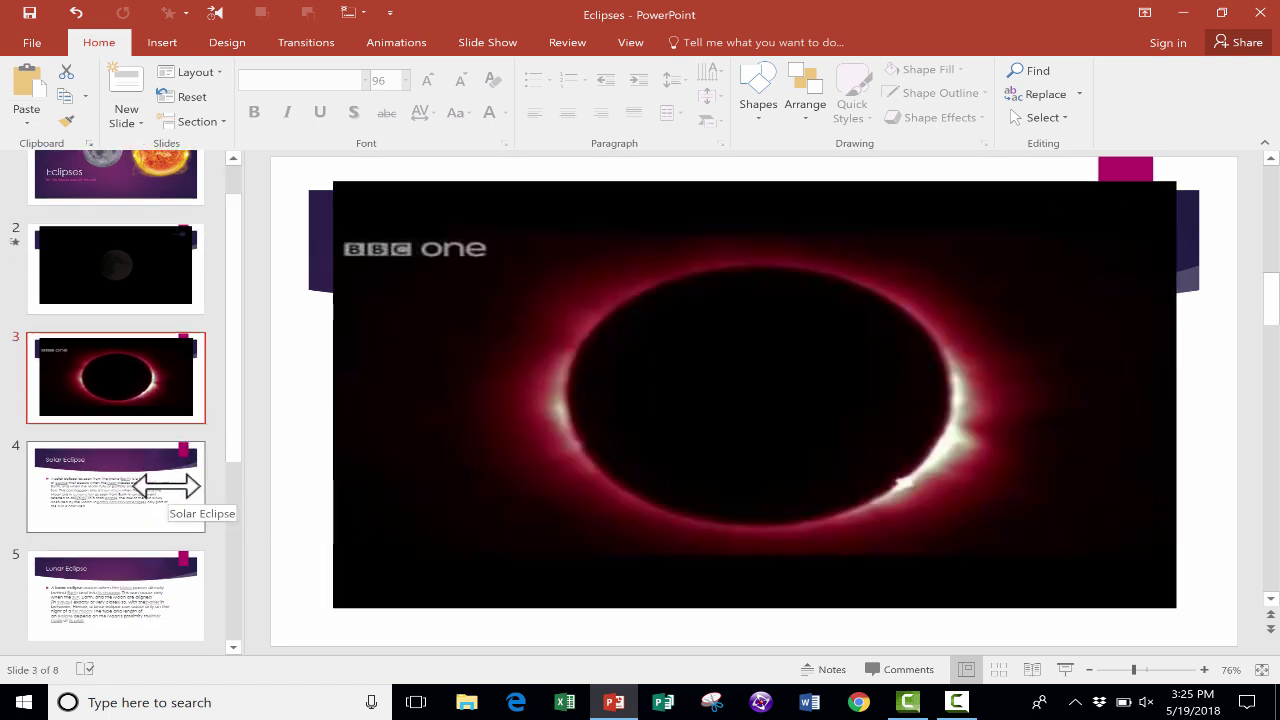
left_click(157, 192)
left_click(108, 350)
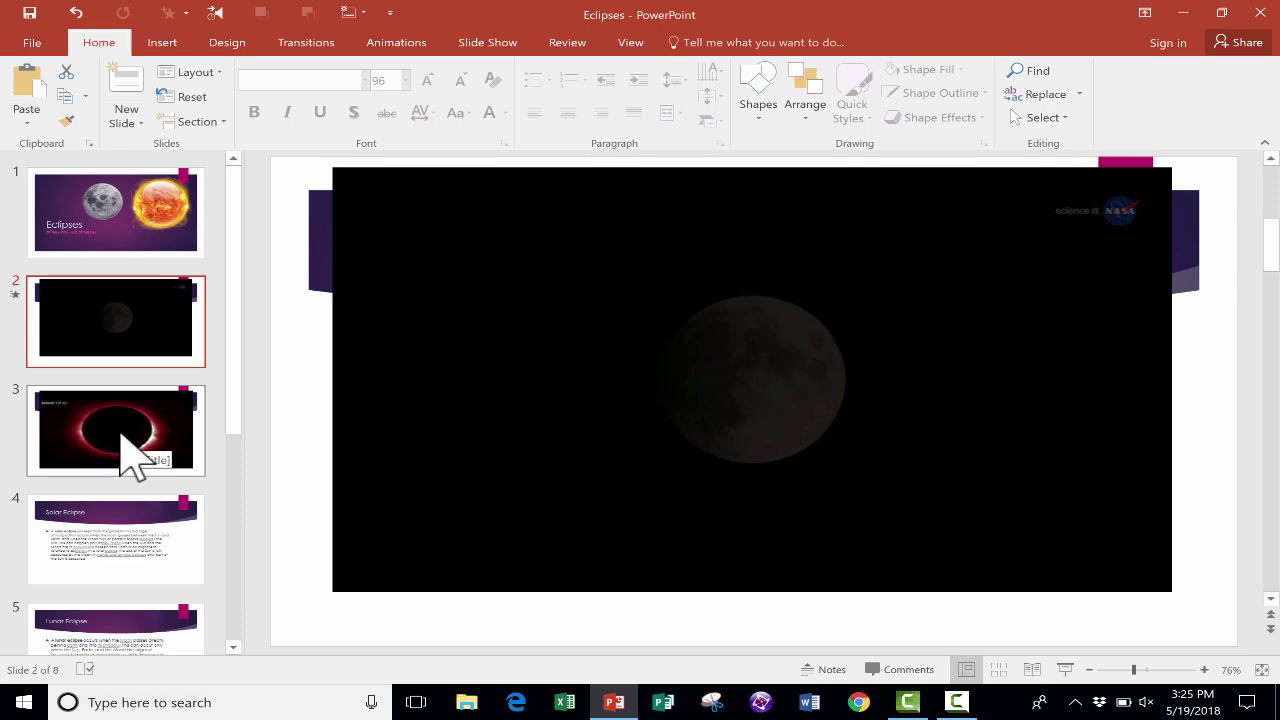
left_click(121, 433)
left_click(128, 525)
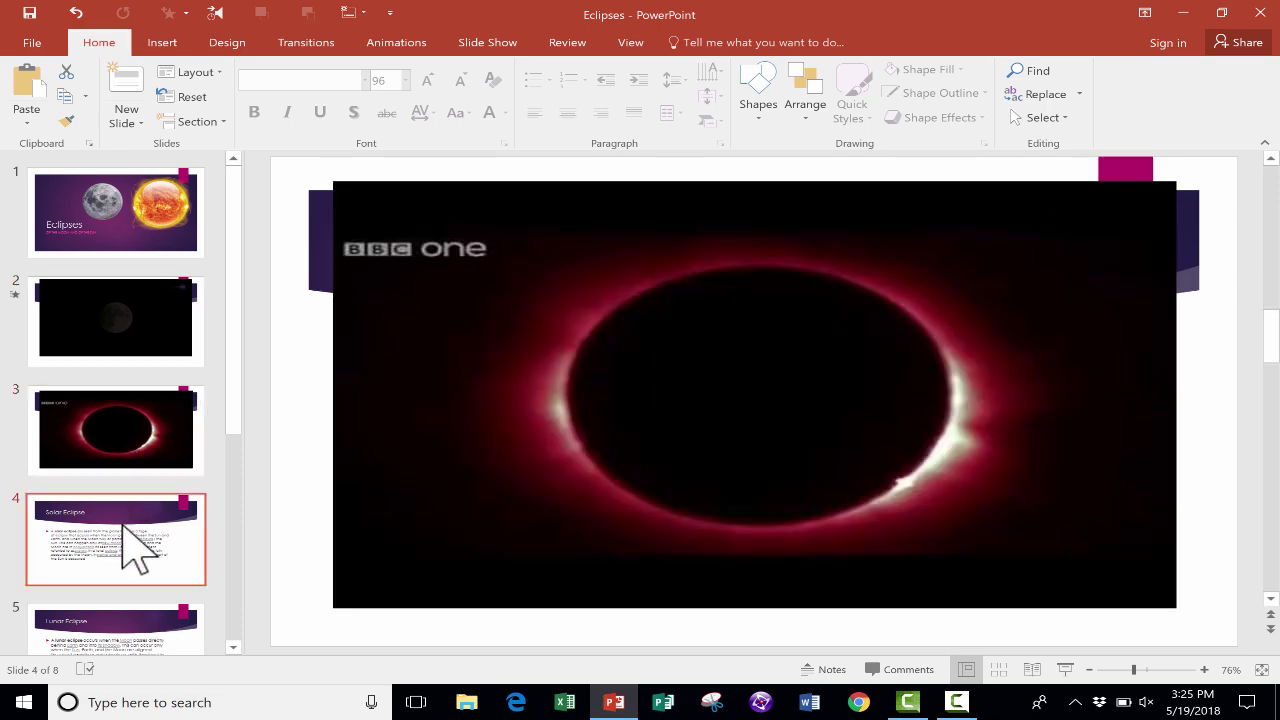
scroll(170, 530, "down", 3)
left_click(115, 515)
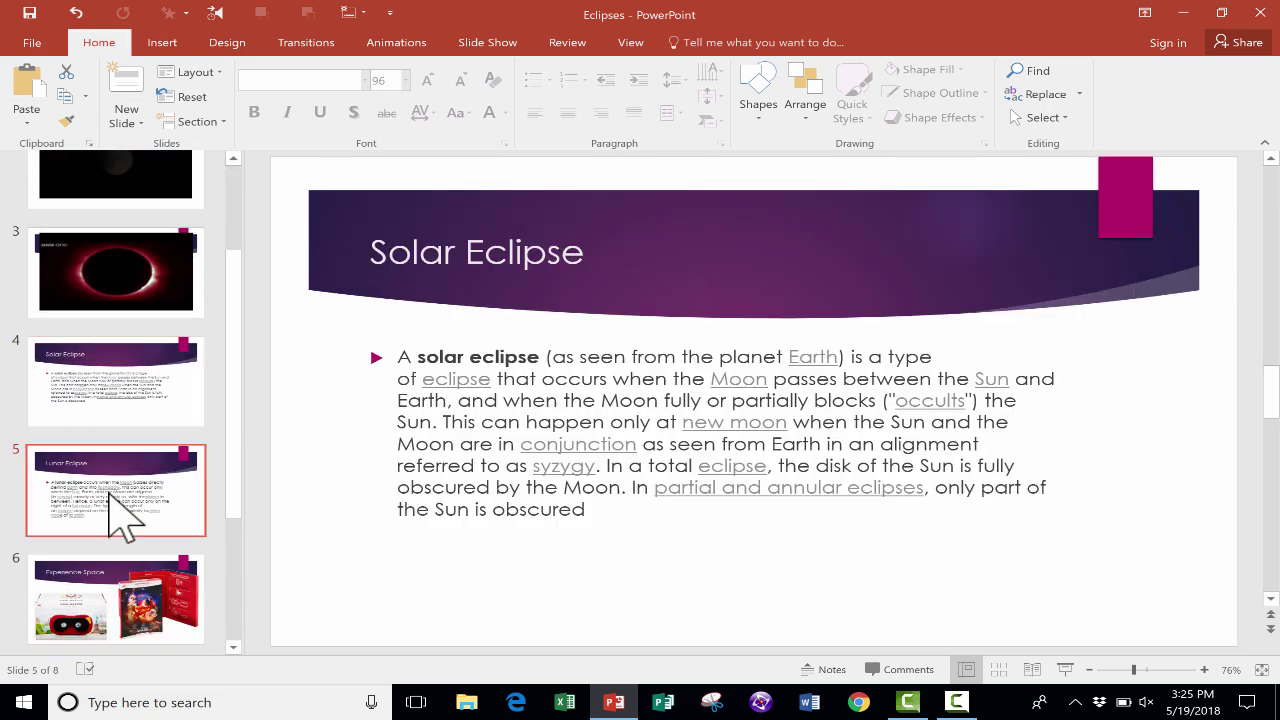
scroll(118, 512, "down", 2)
left_click(114, 514)
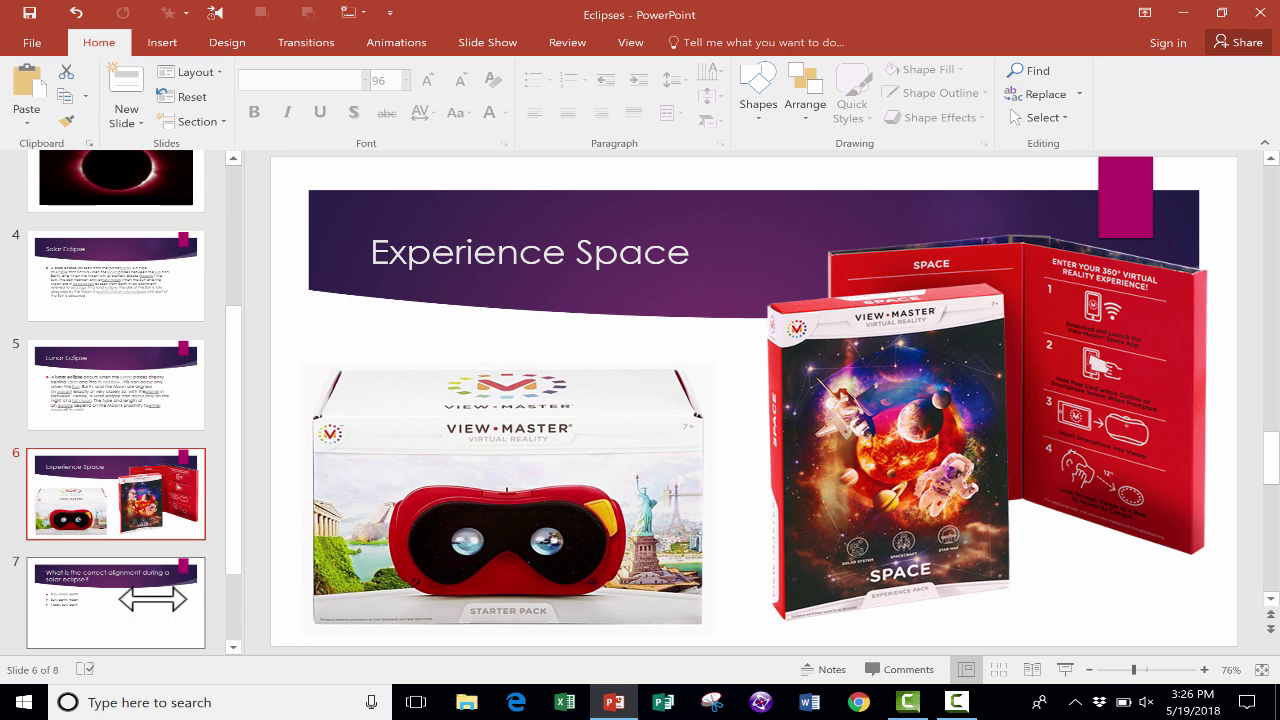
Step: Check the maximum-eclipses slide, then settle on slide 7, the correct-alignment quiz
left_click(155, 600)
scroll(170, 578, "down", 2)
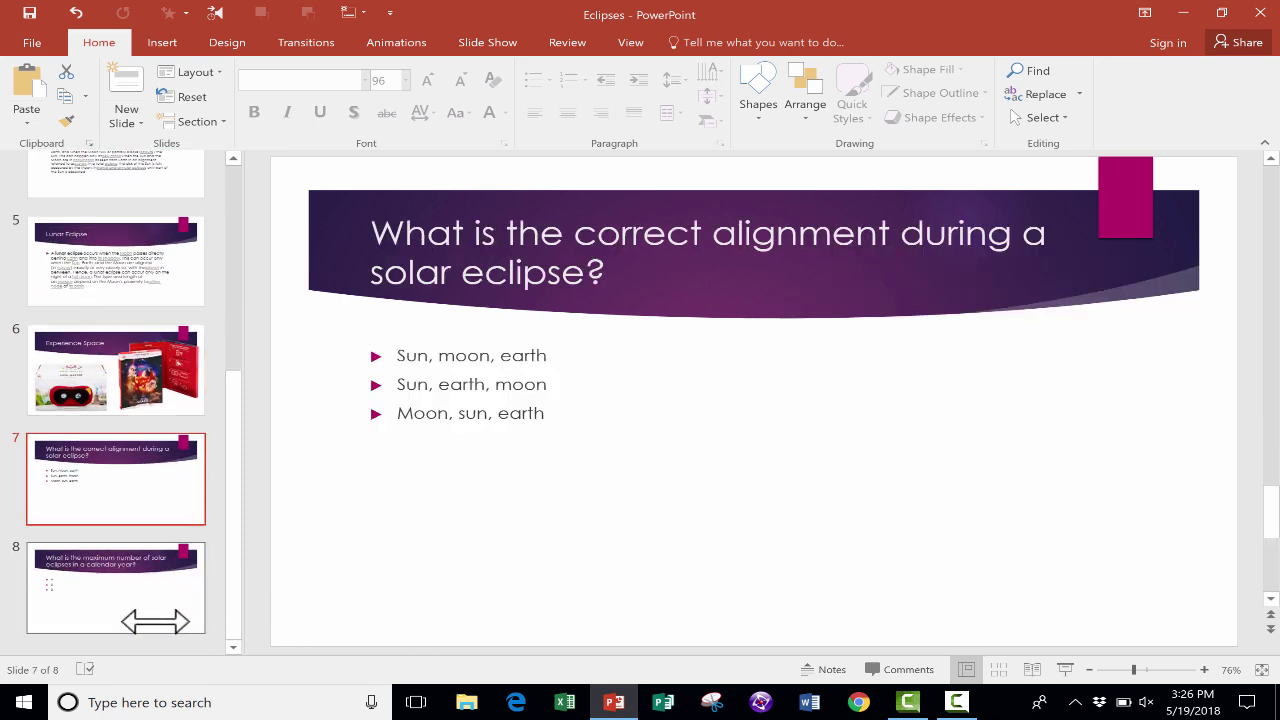
left_click(150, 590)
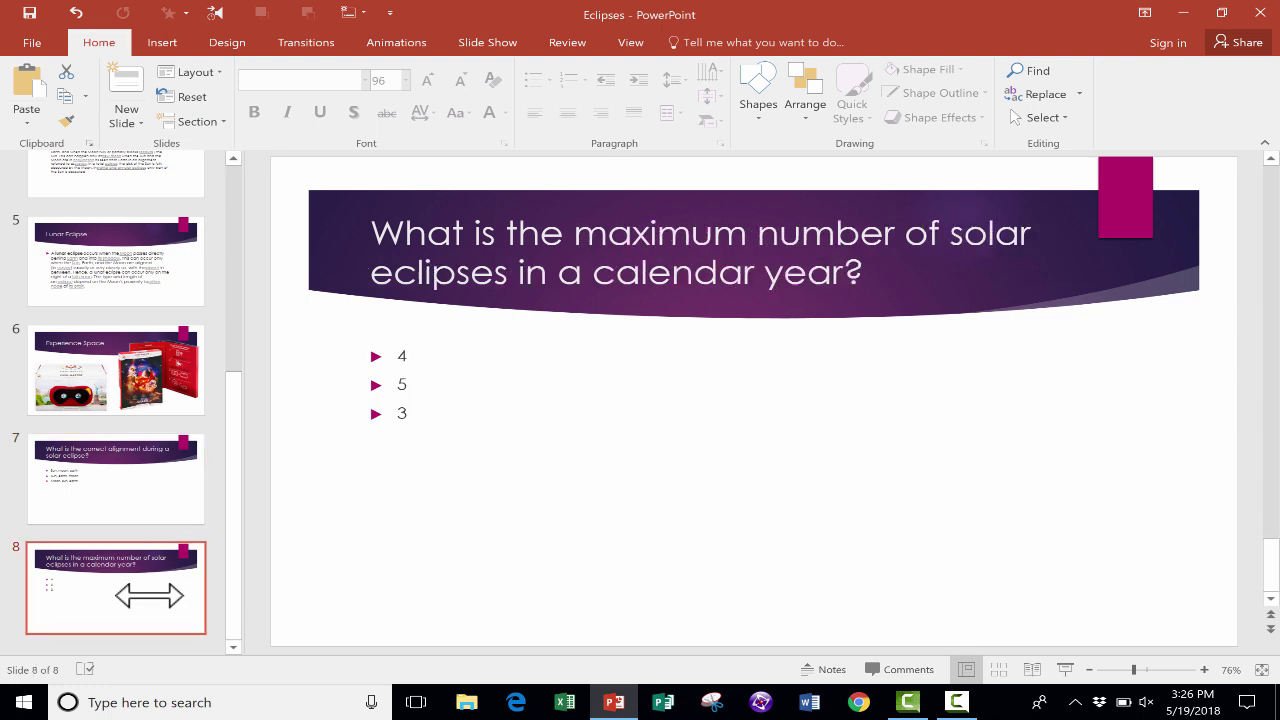
left_click(151, 471)
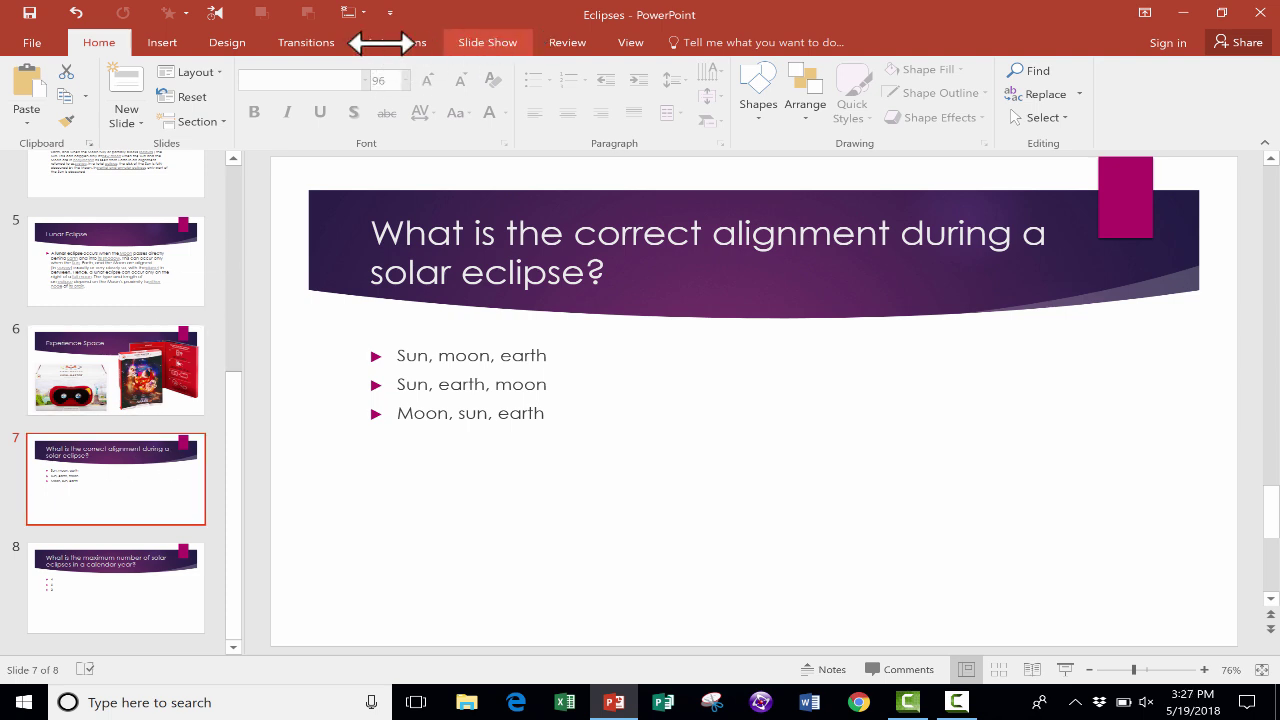
Step: Show the Insert ribbon commands after briefly checking the Animations tab
left_click(170, 43)
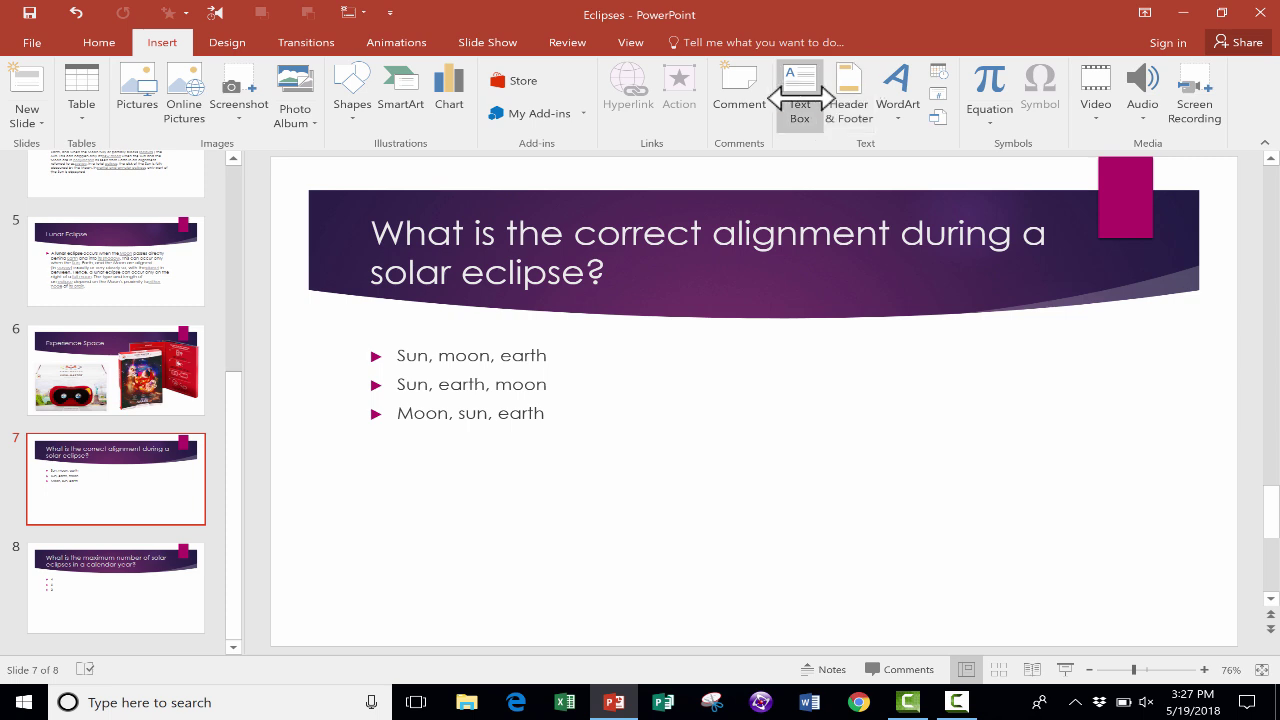
left_click(386, 40)
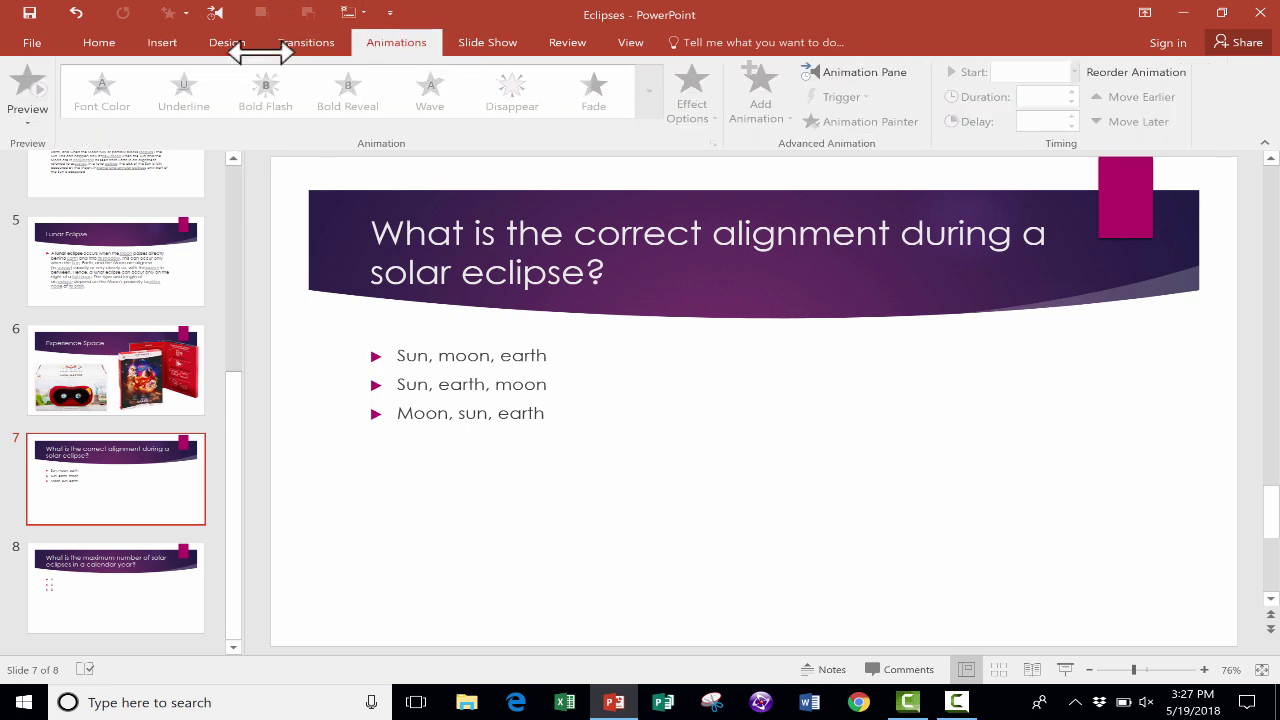
left_click(168, 43)
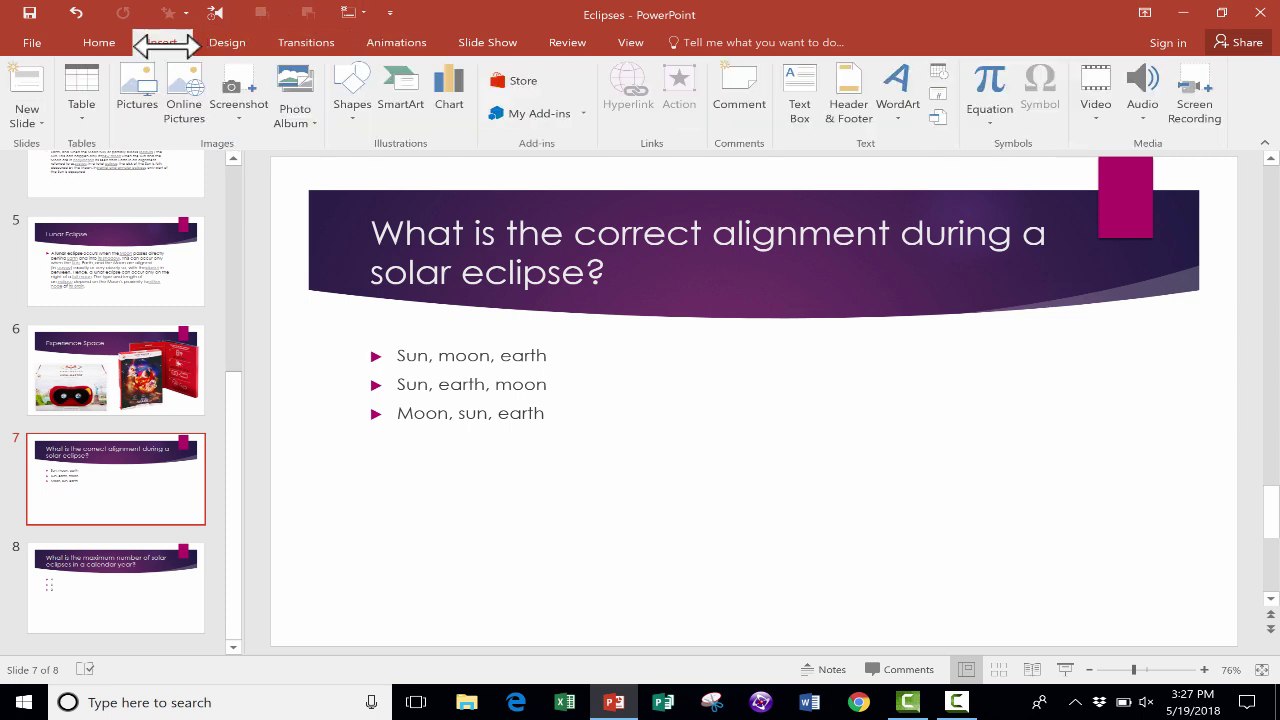
Step: Draw a text box right of the answer list and type 1 in it
left_click(790, 84)
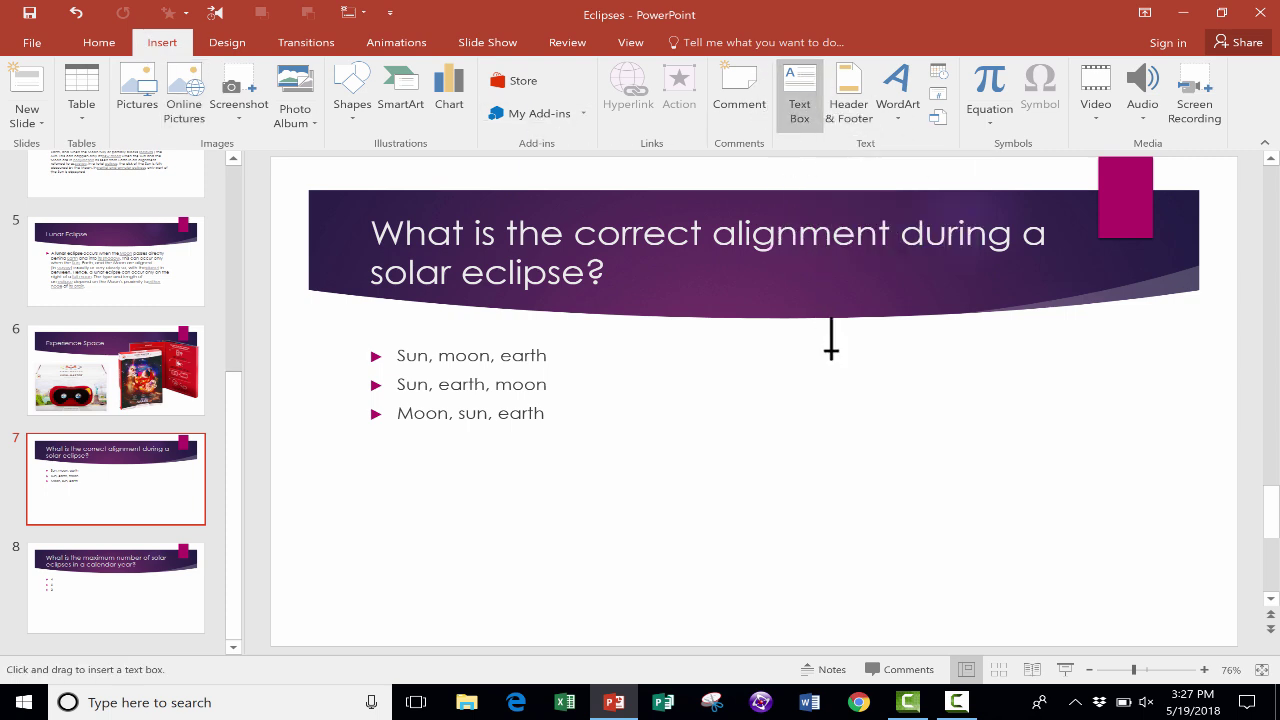
mouse_move(834, 382)
left_mouse_down()
mouse_move(851, 411)
mouse_move(979, 496)
left_mouse_up()
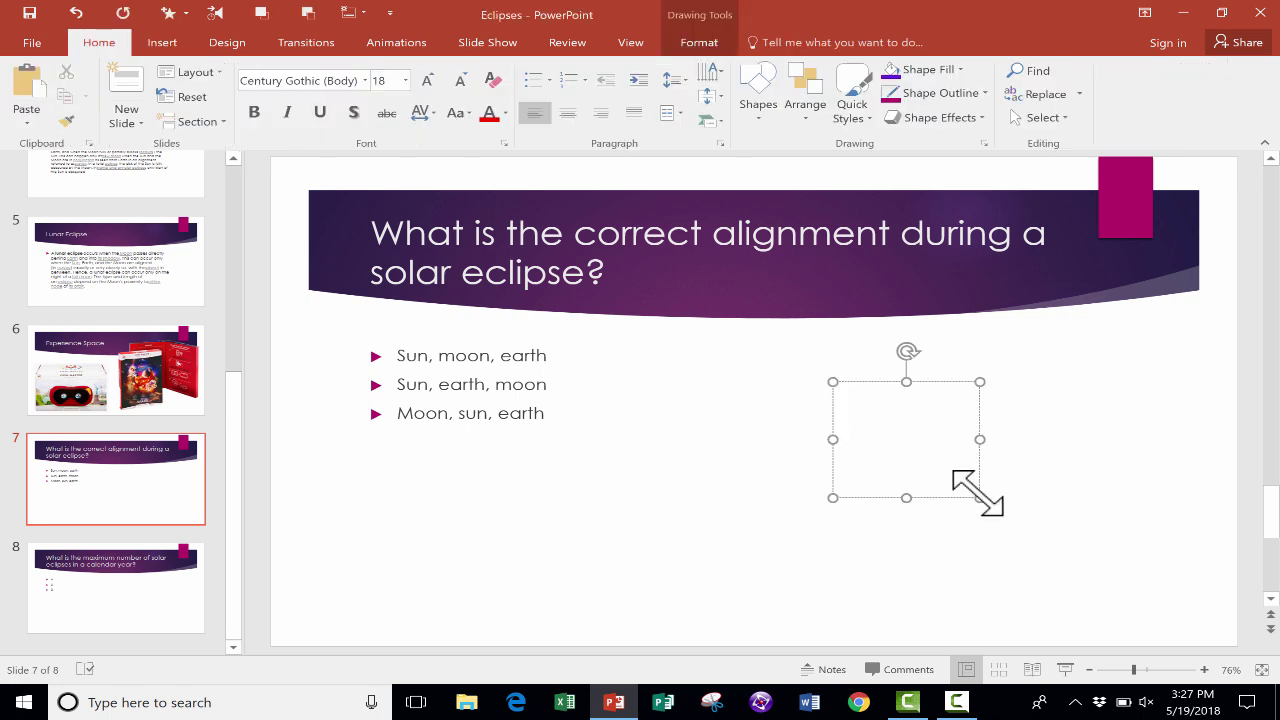
type("1")
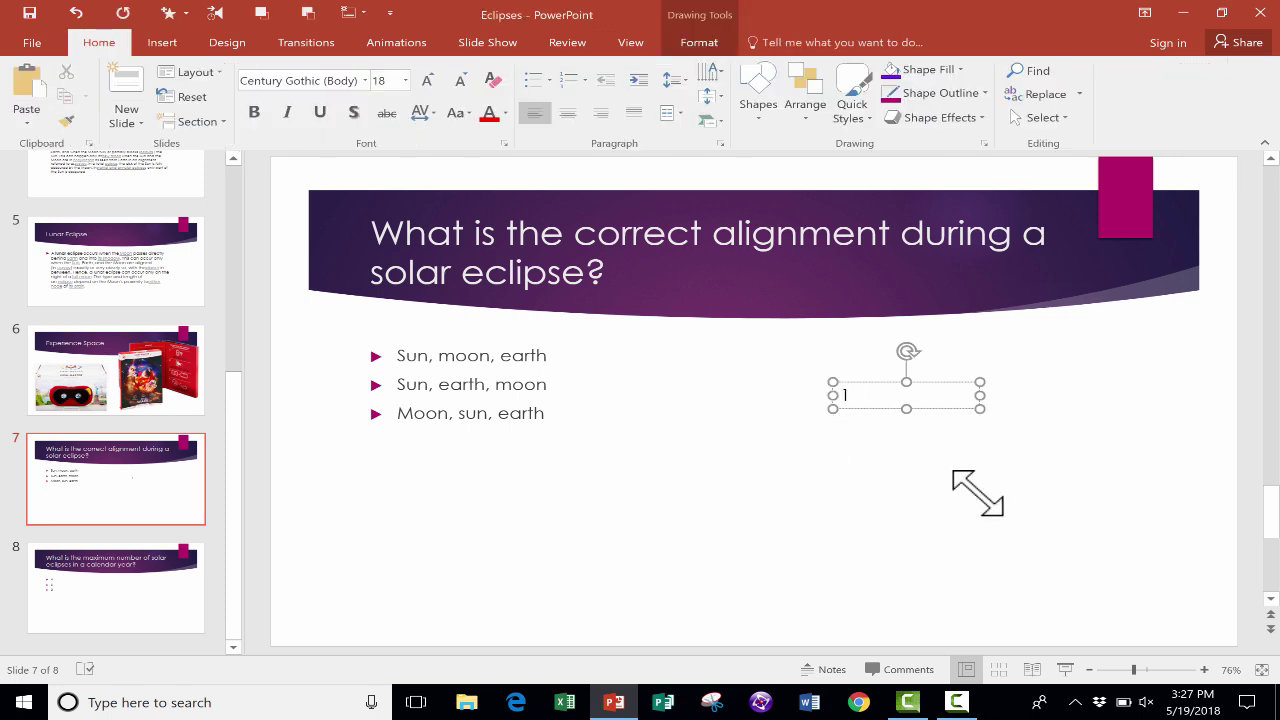
left_click(850, 395)
left_click_drag(847, 393, 829, 387)
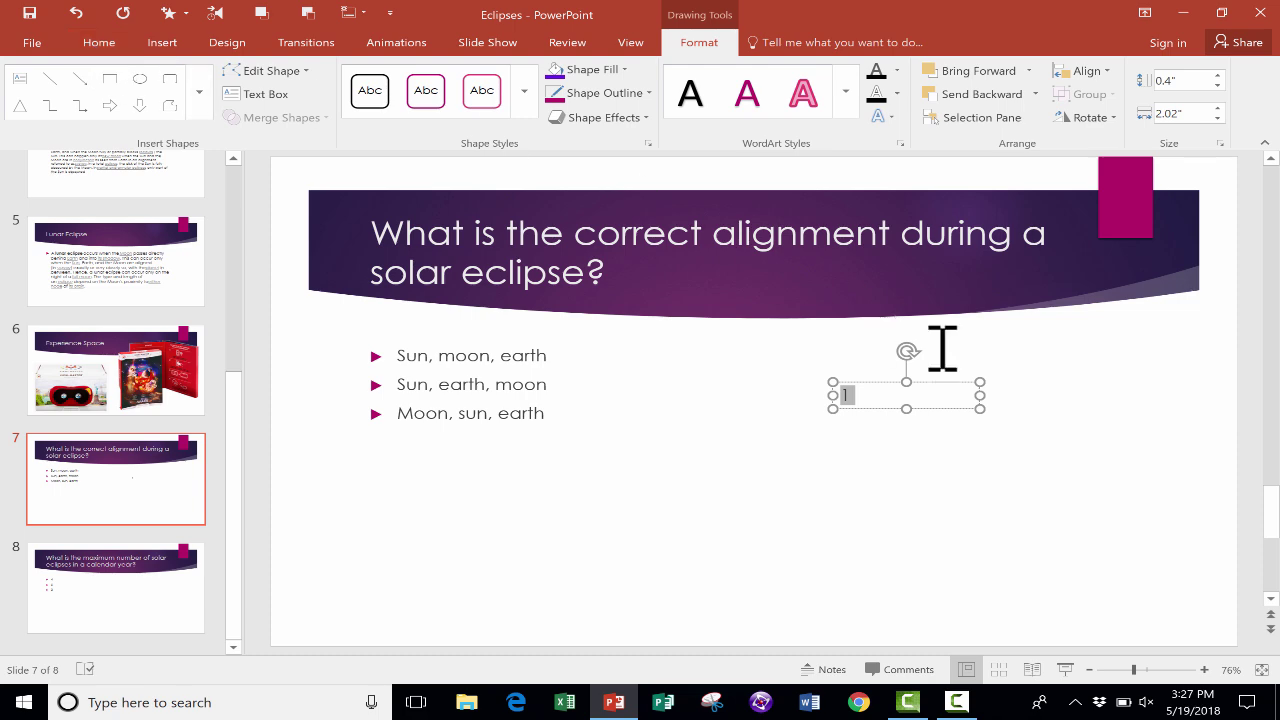
Step: Enlarge the number 1 to 96 pt, going through 54 and 72 pt first
left_click(911, 398)
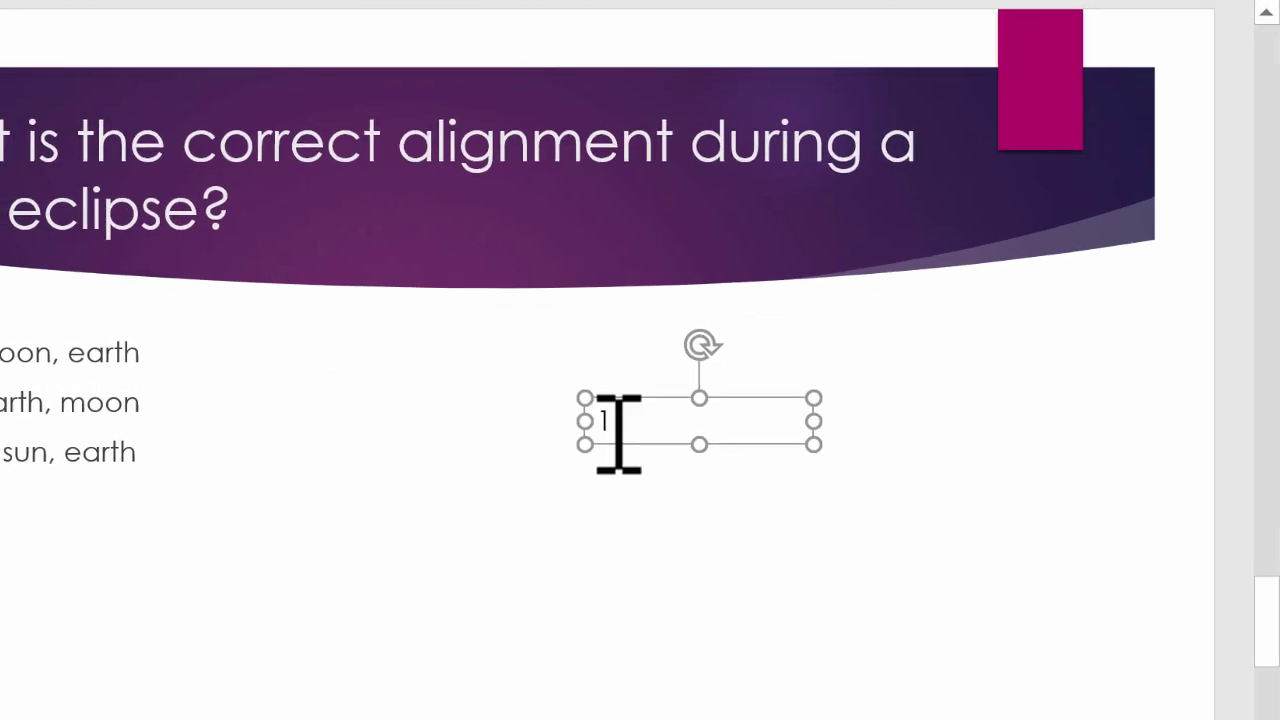
double_click(600, 424)
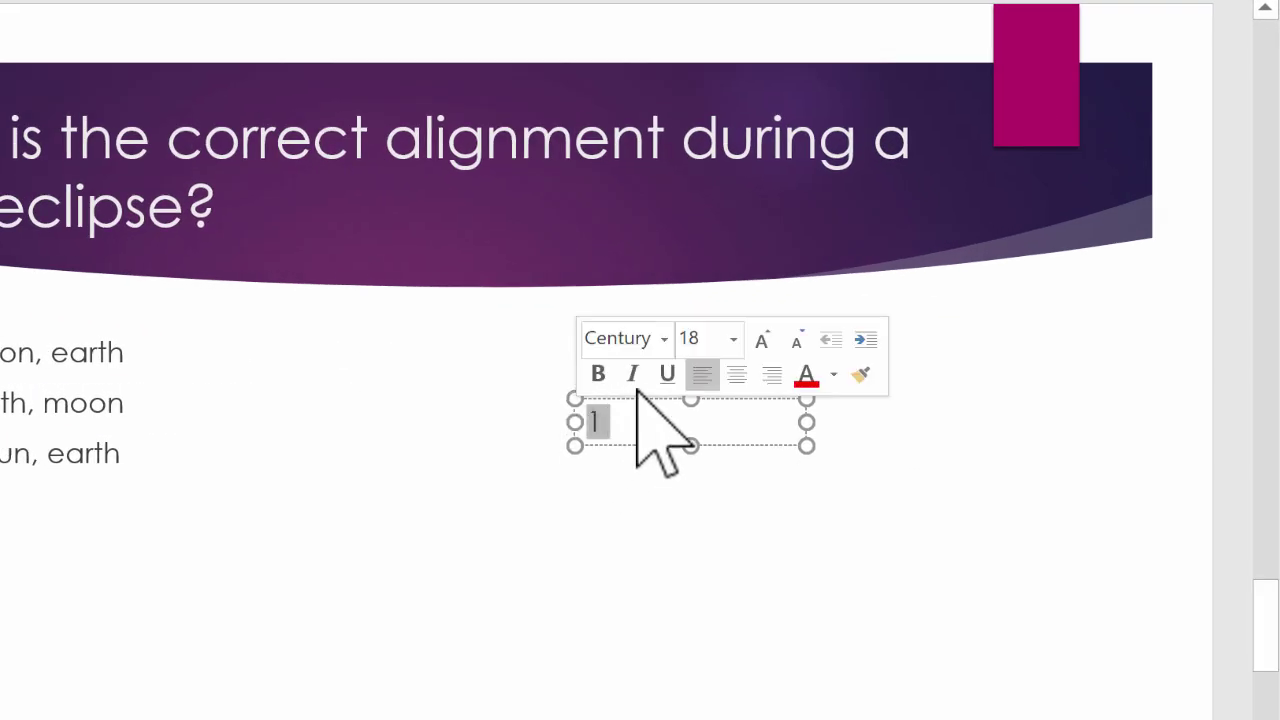
left_click(736, 341)
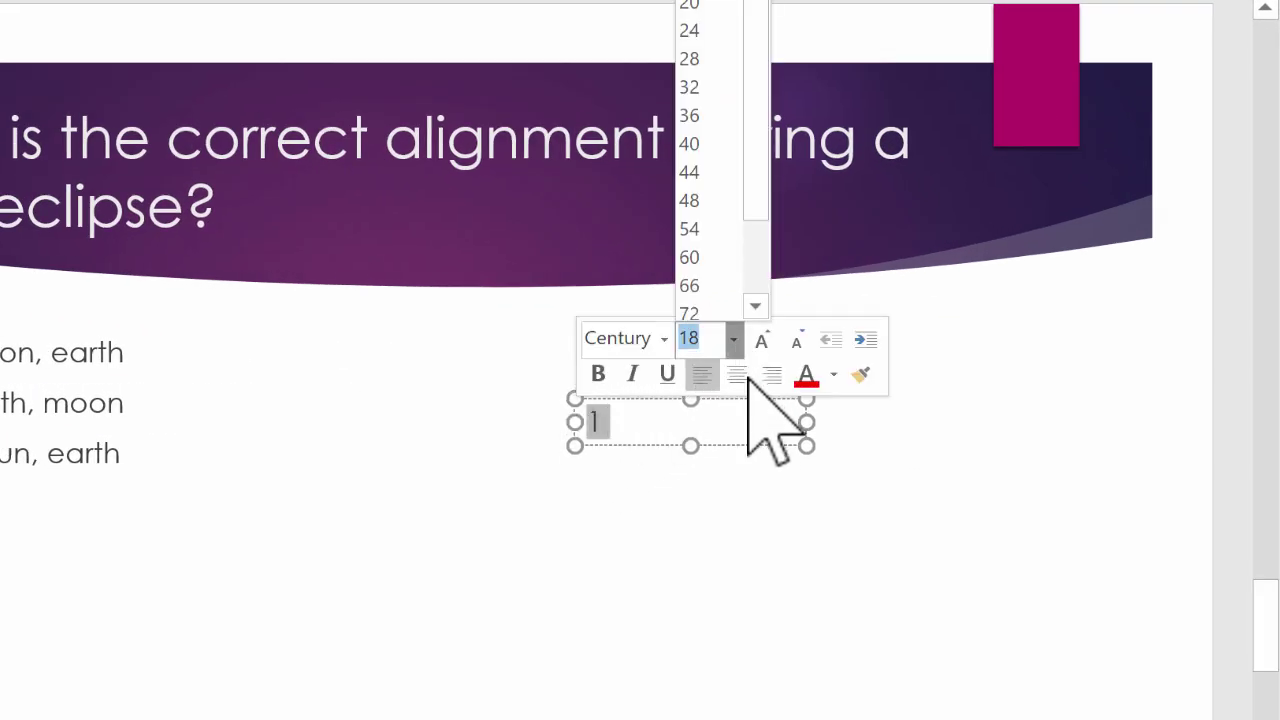
left_click(709, 224)
left_click(733, 340)
left_click(706, 314)
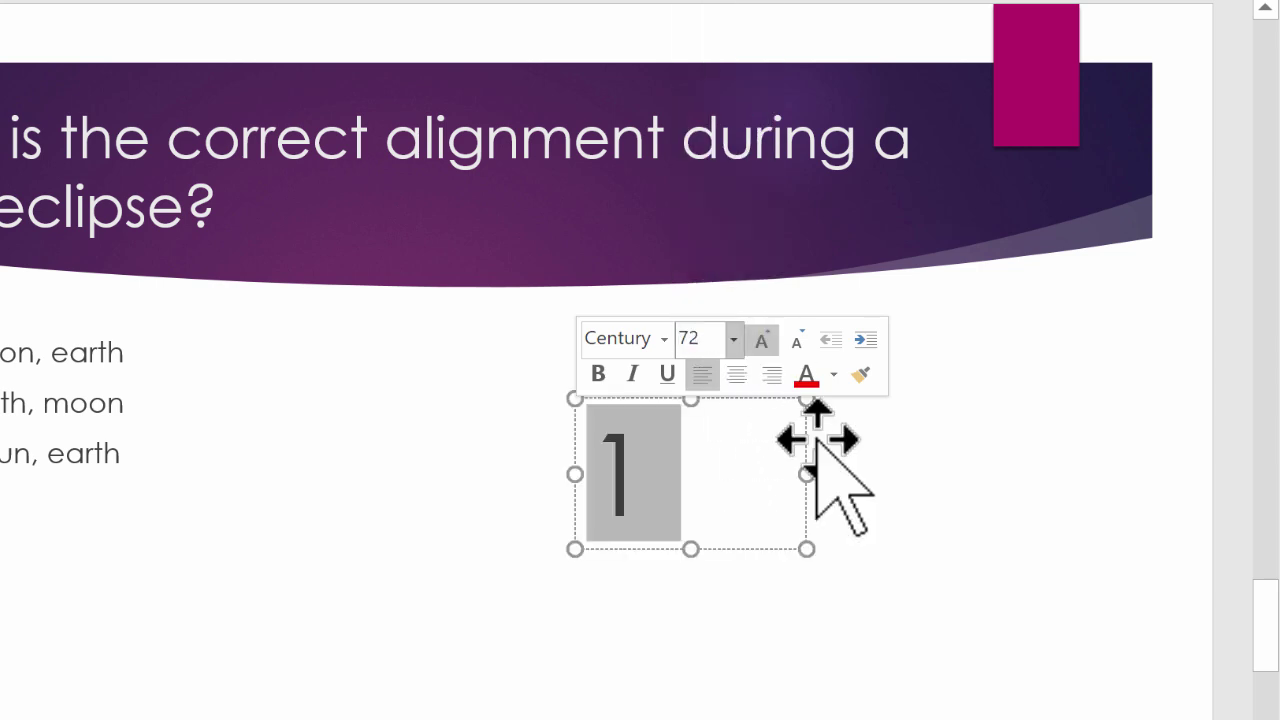
left_click(733, 340)
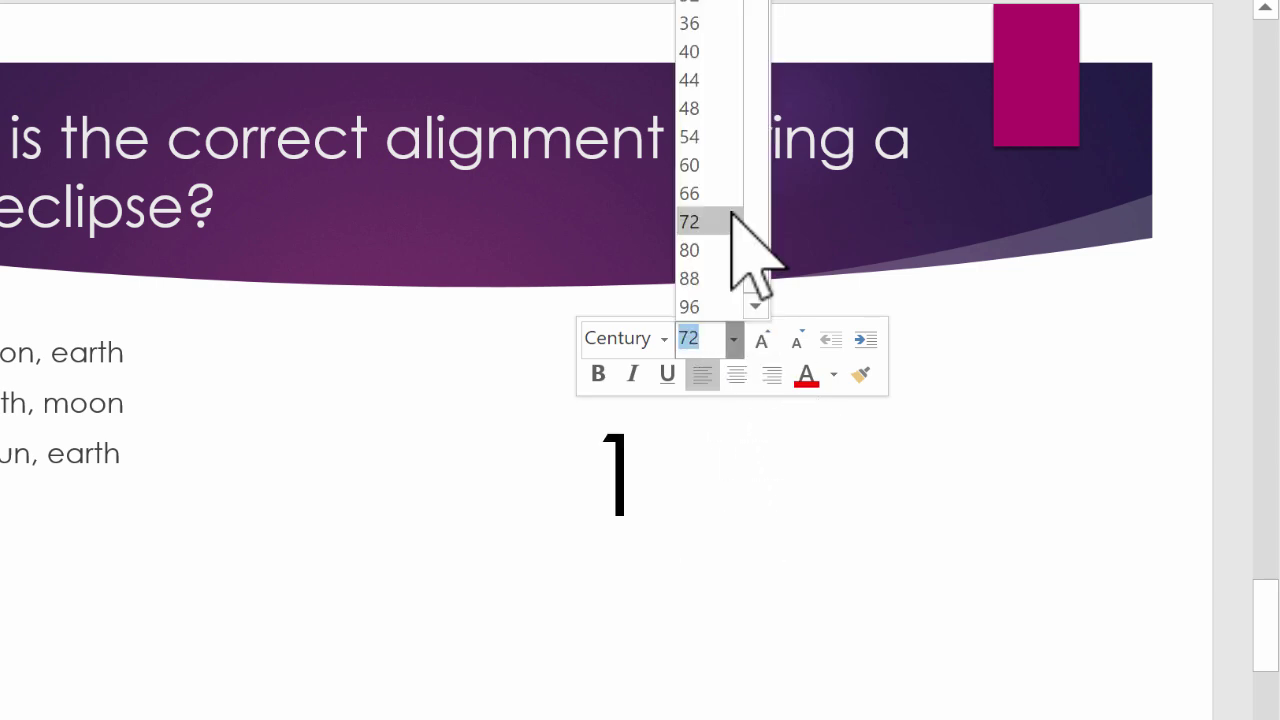
left_click(709, 306)
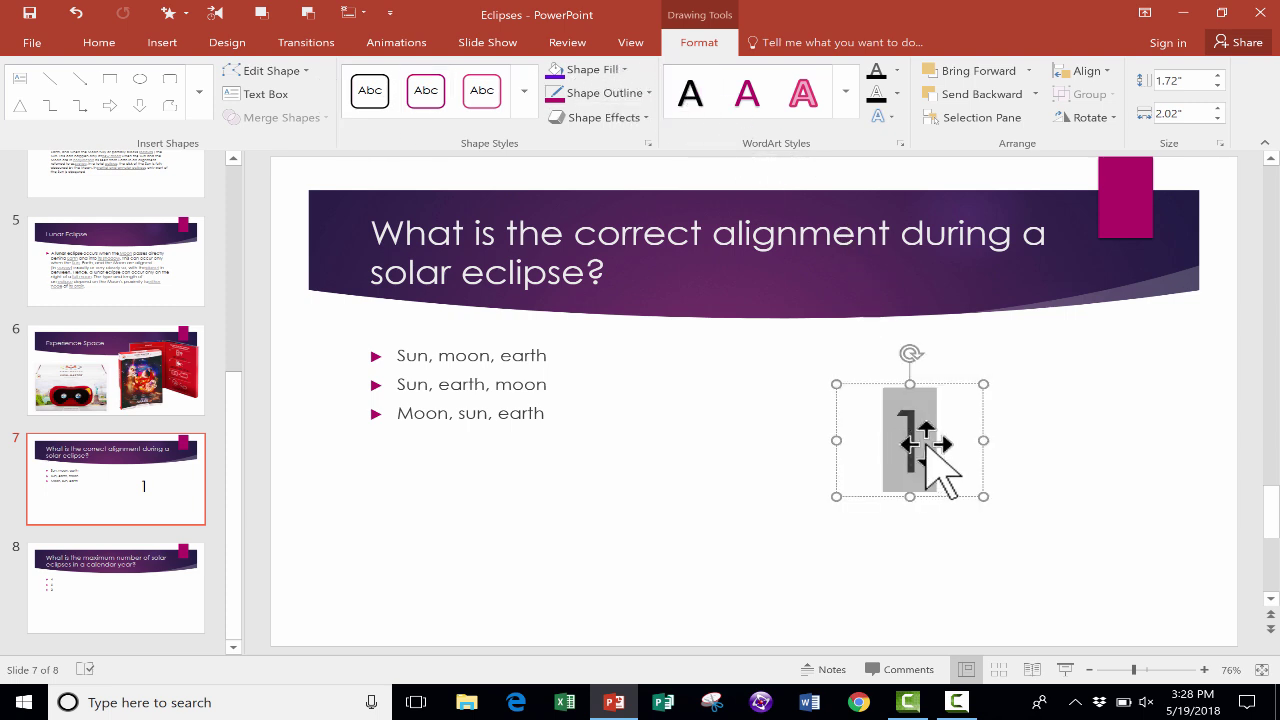
Step: Fill the 1 box with dark purple and make its 1 white
left_click(621, 70)
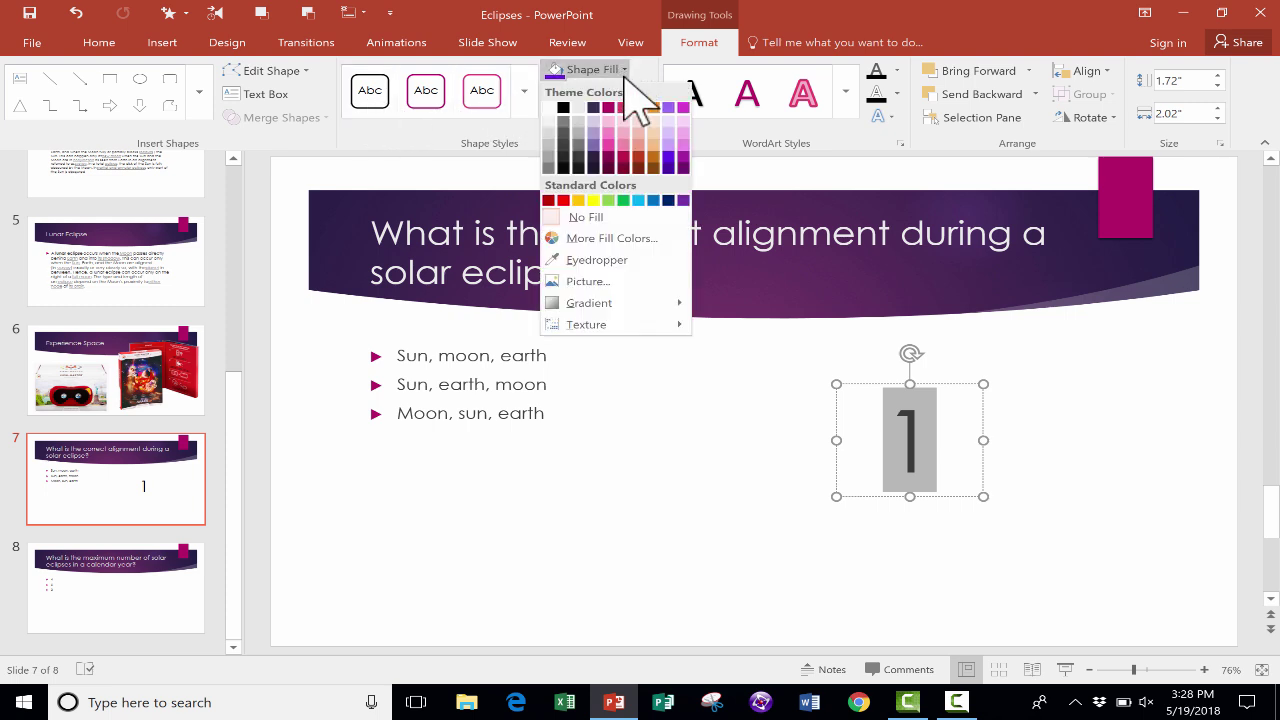
left_click(667, 168)
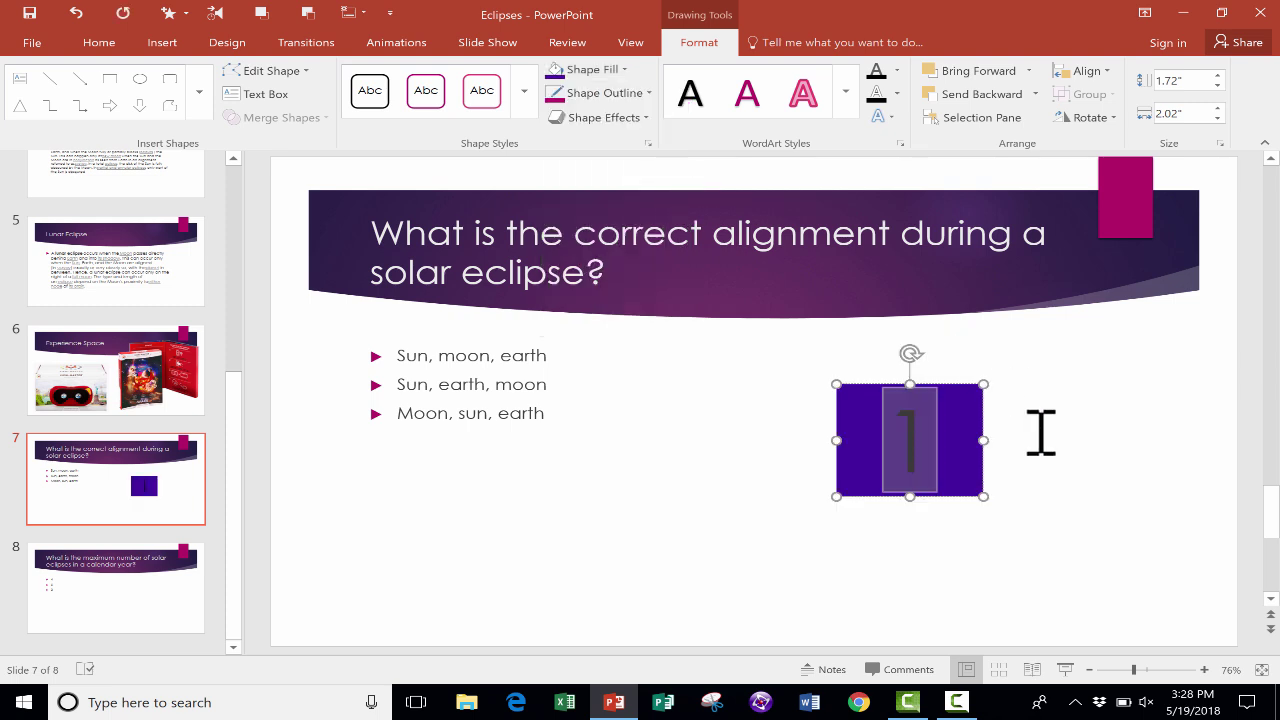
left_click(930, 450)
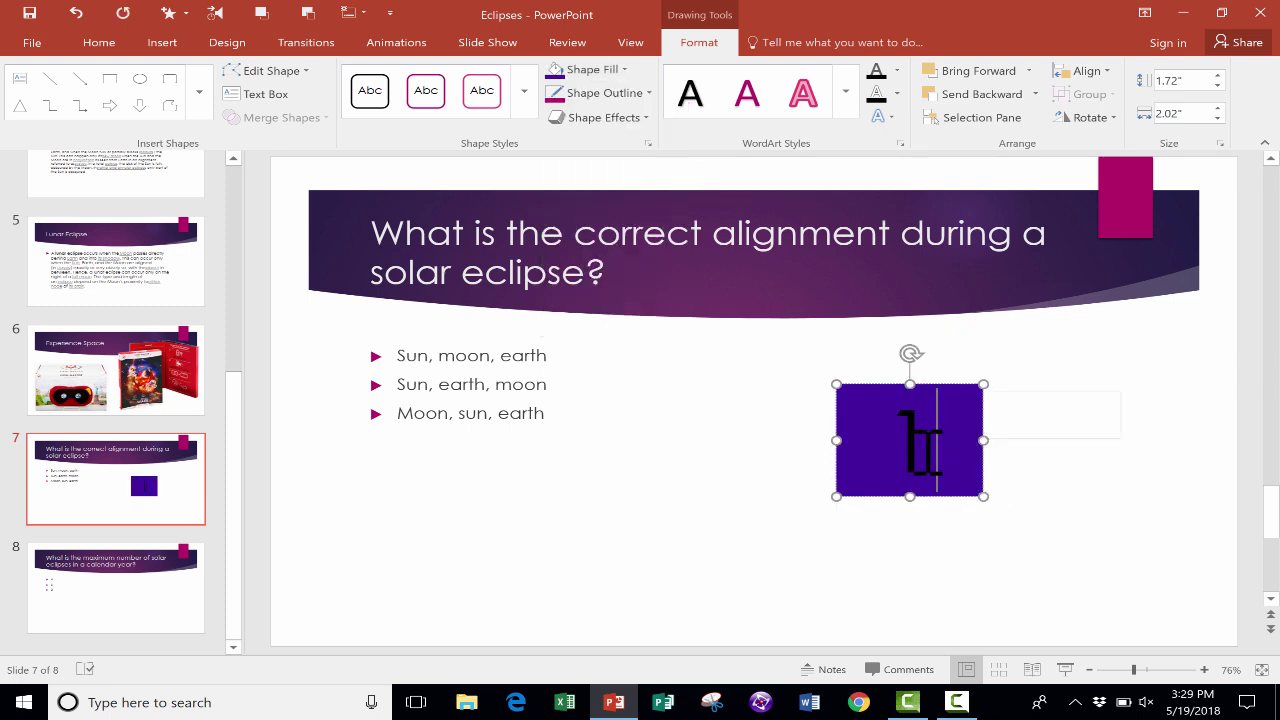
double_click(914, 442)
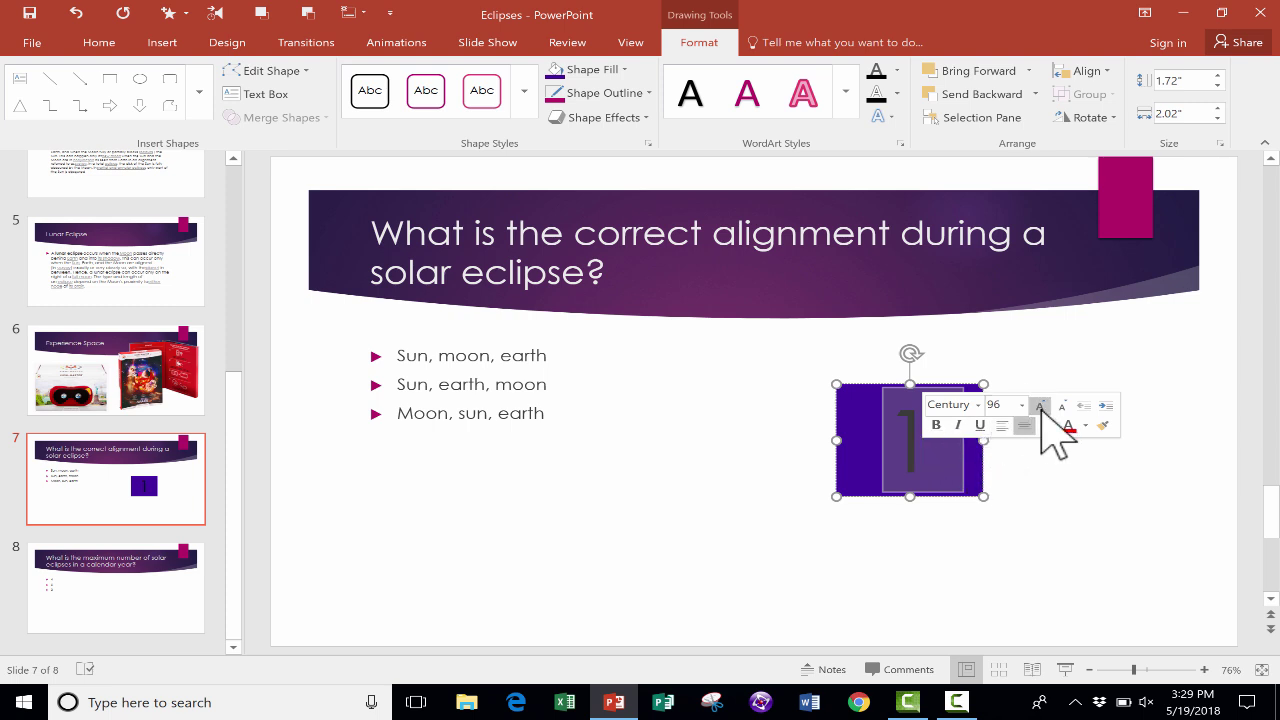
left_click(1085, 426)
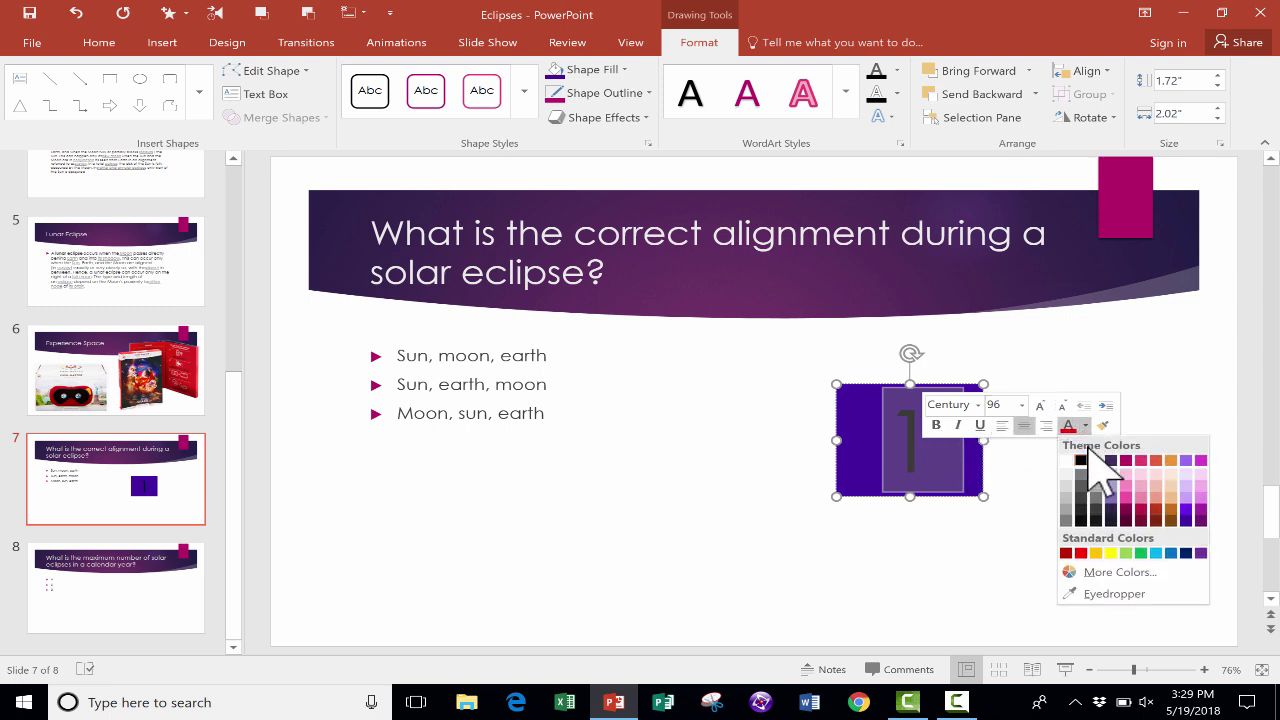
left_click(1066, 460)
left_click(1064, 524)
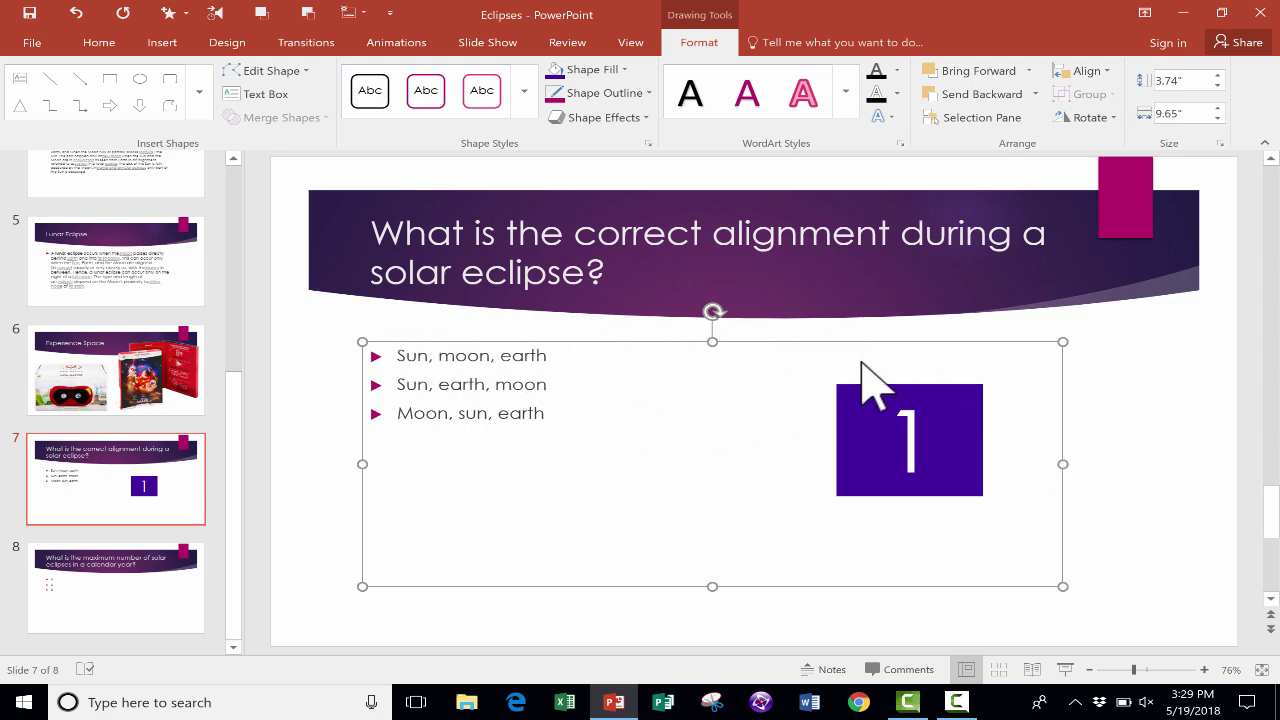
Step: Shrink the bulleted answer box from the right and reposition the purple 1 box beside it
left_click_drag(1061, 463, 756, 473)
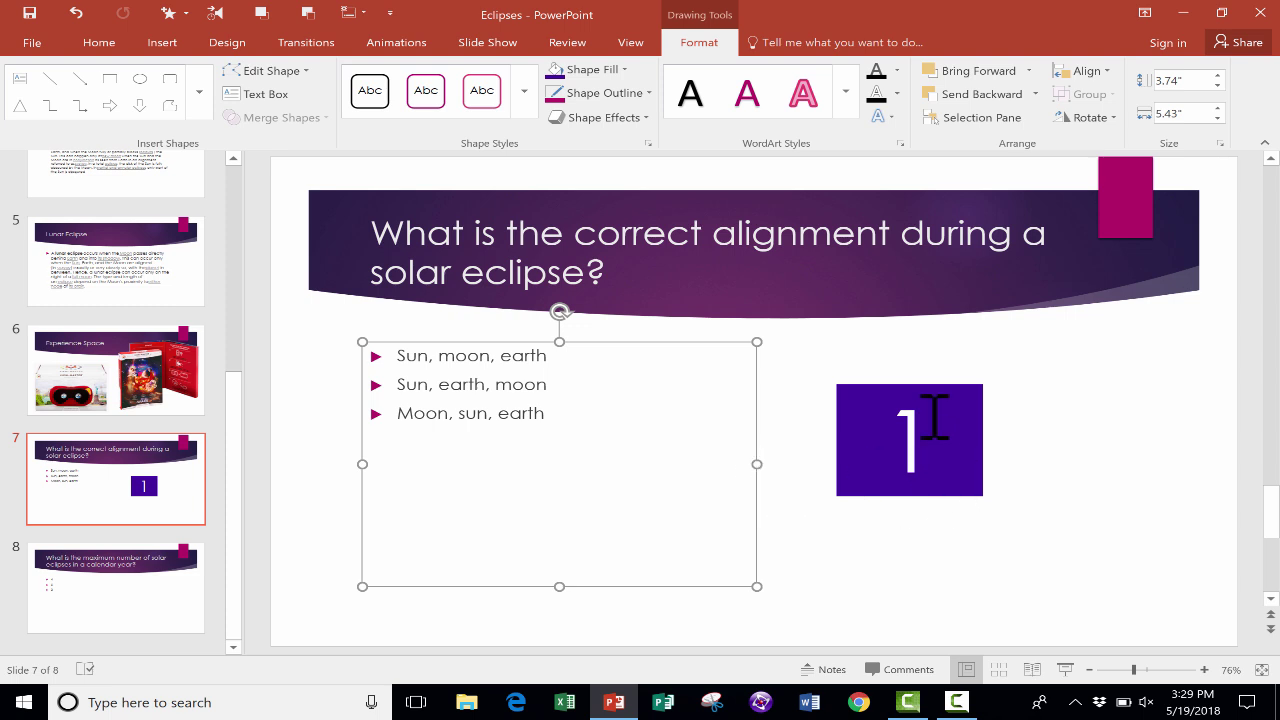
left_click_drag(944, 437, 932, 413)
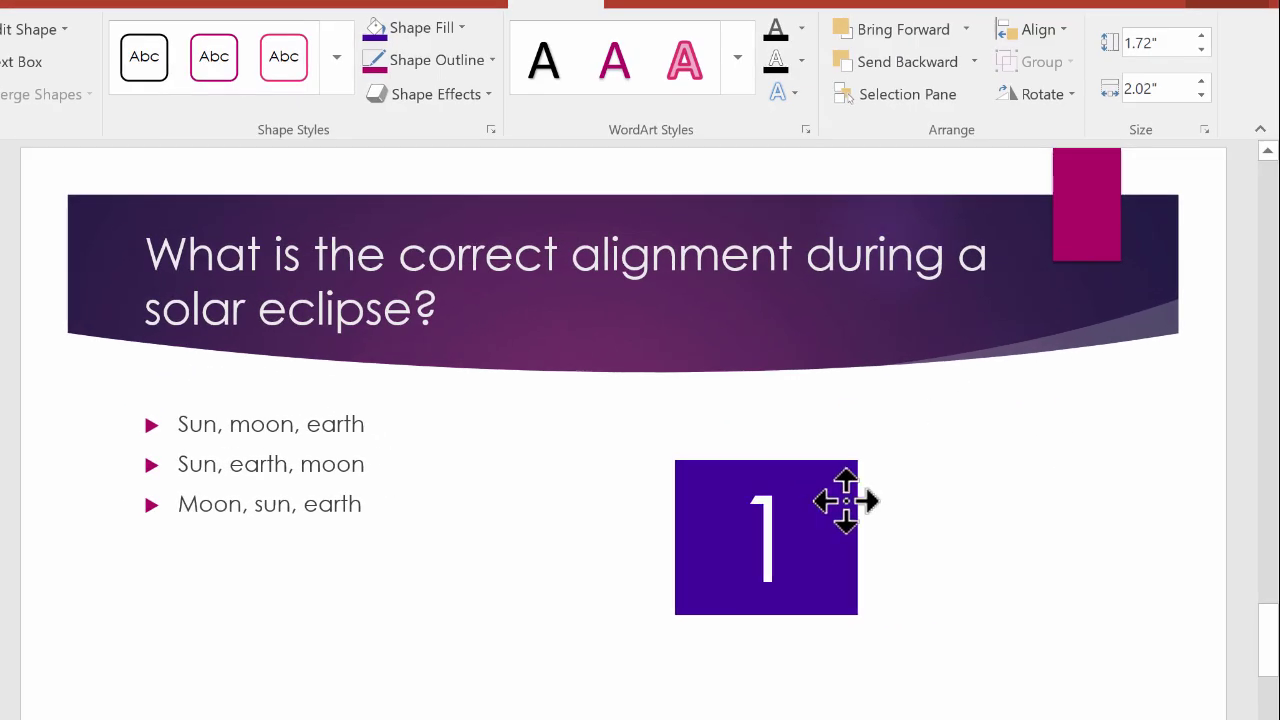
Step: Copy the purple 1 box, paste a copy beside it, and renumber it 2
left_click_drag(845, 500, 778, 481)
right_click(779, 482)
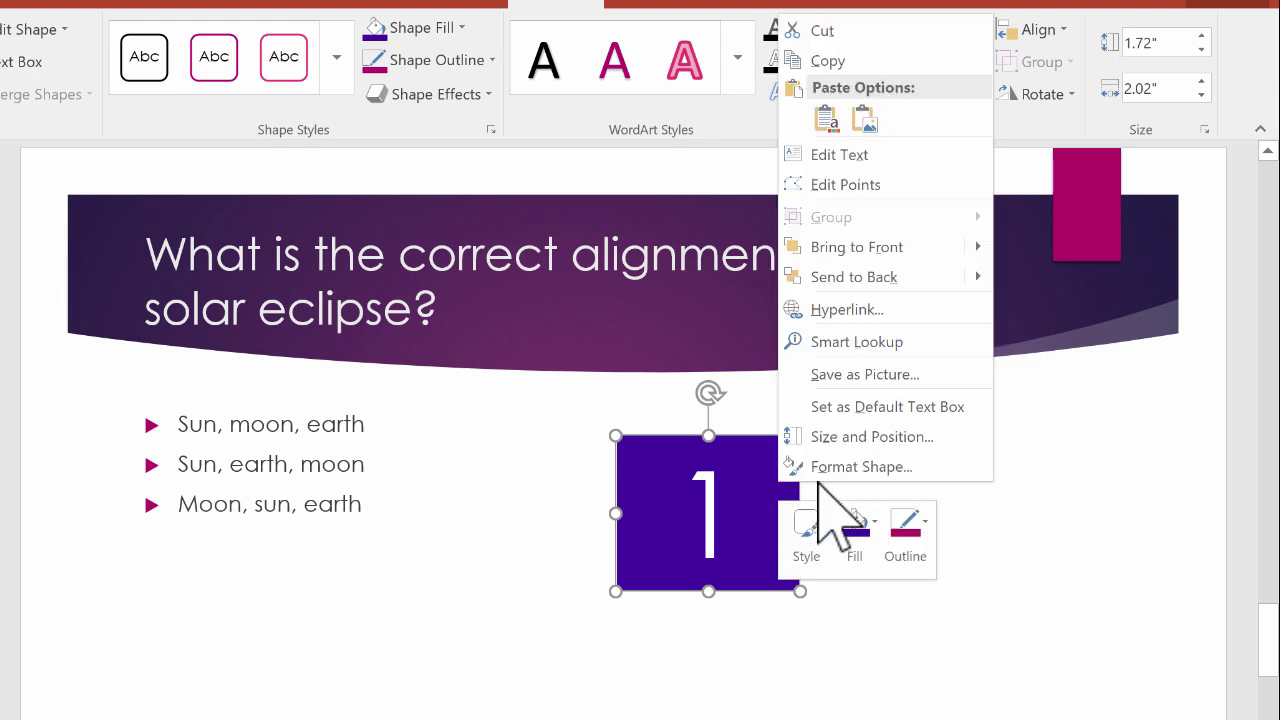
left_click(832, 58)
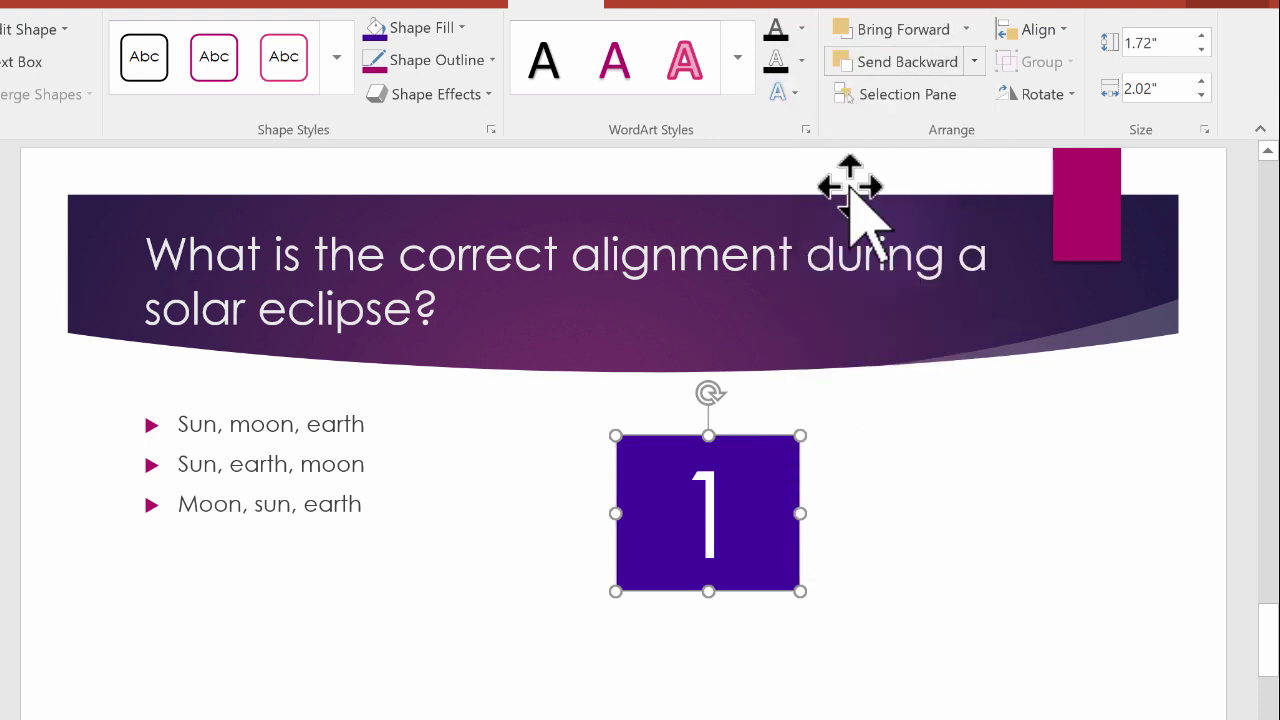
right_click(1003, 545)
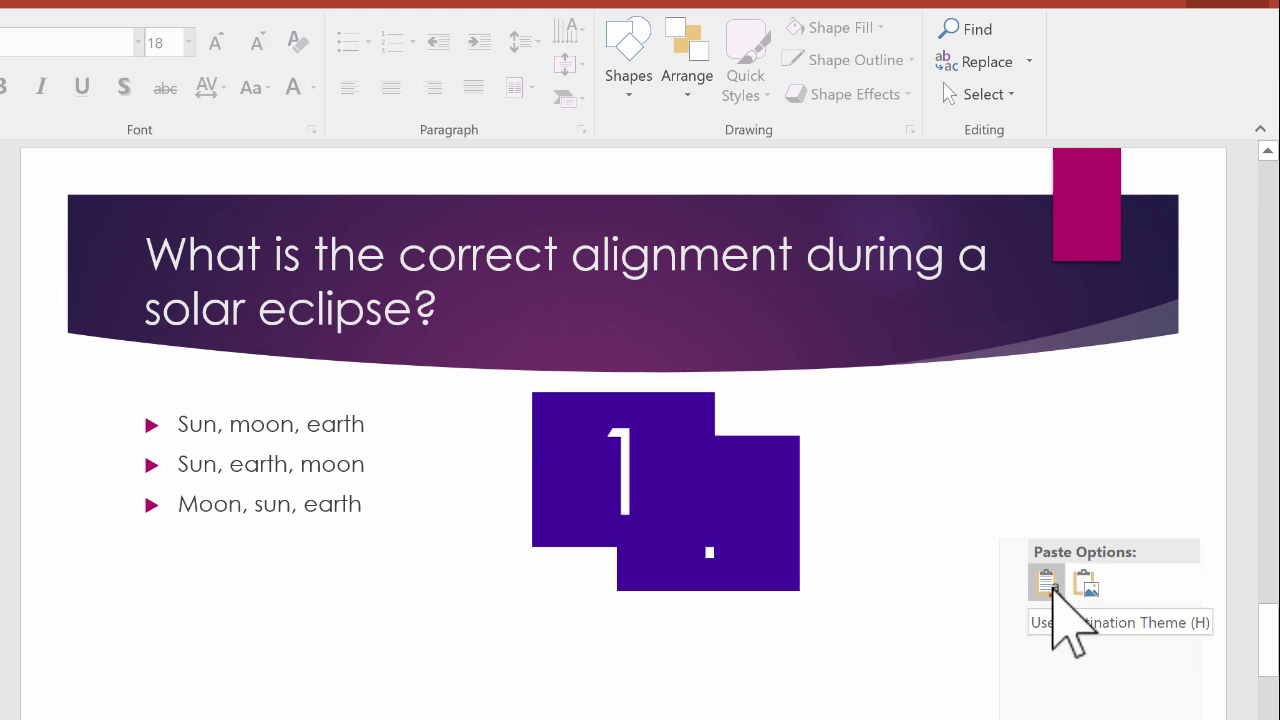
left_click(1046, 583)
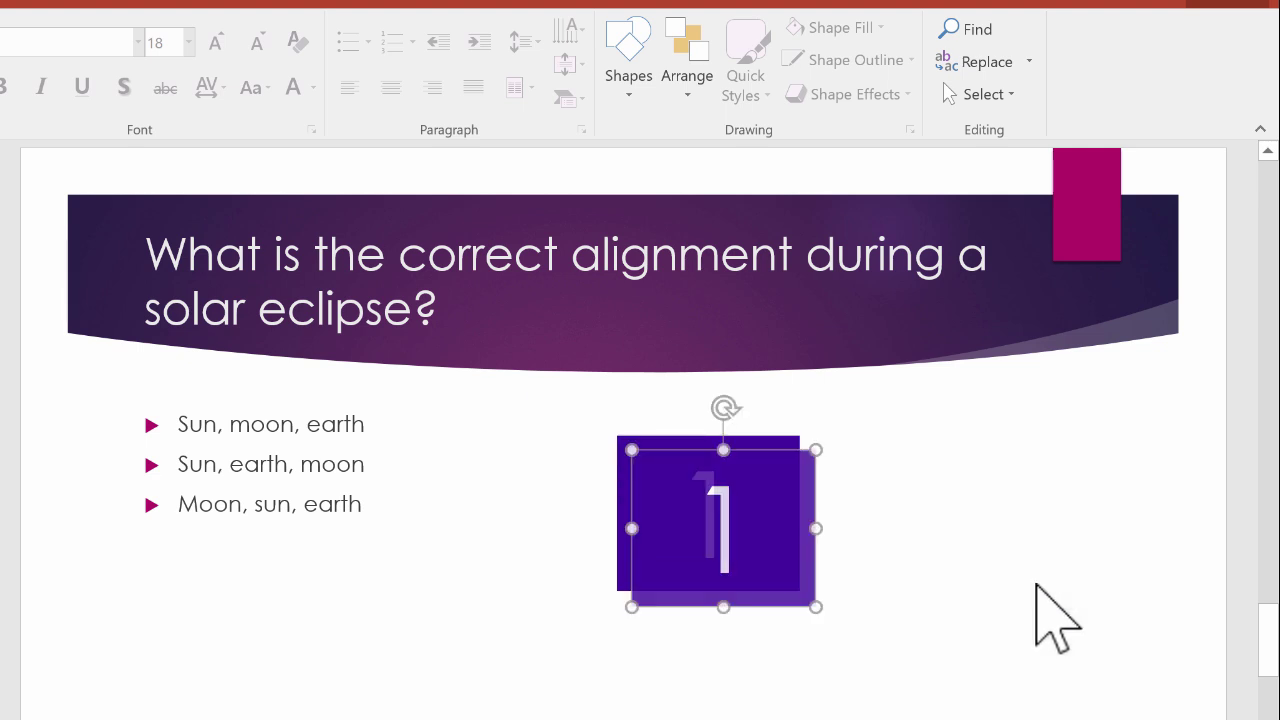
left_click_drag(769, 515, 958, 527)
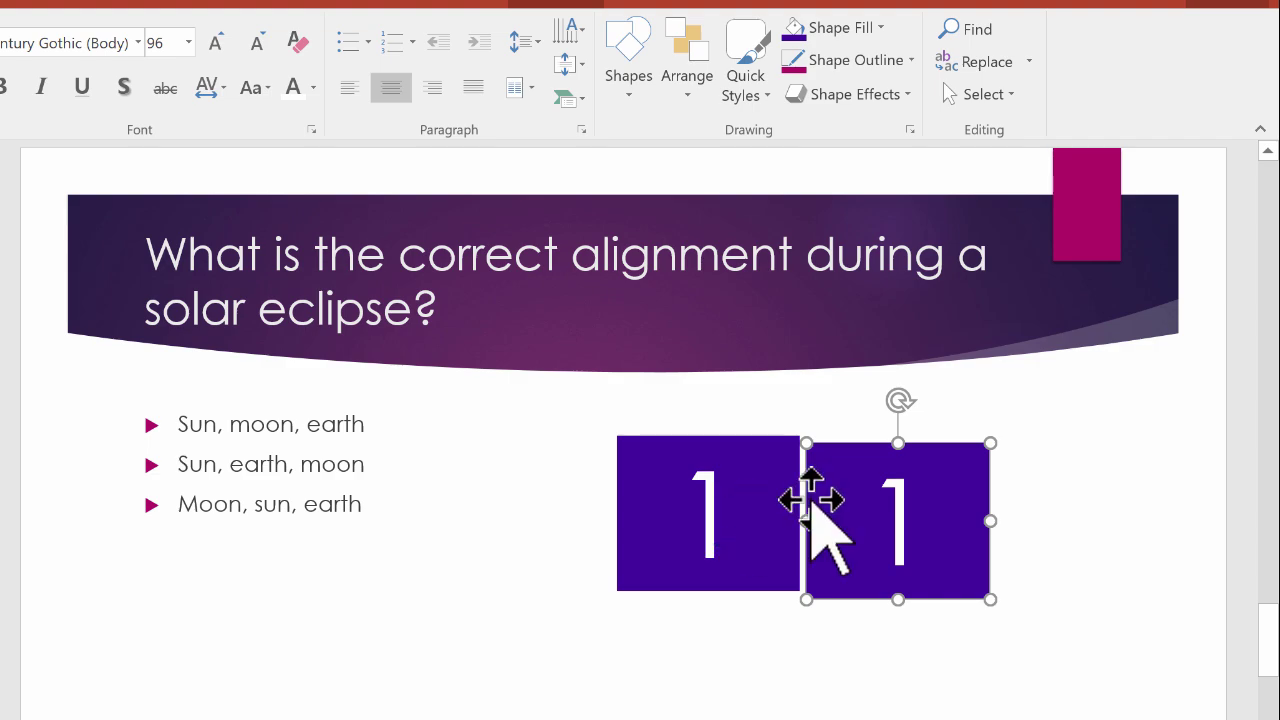
left_click(926, 537)
double_click(910, 530)
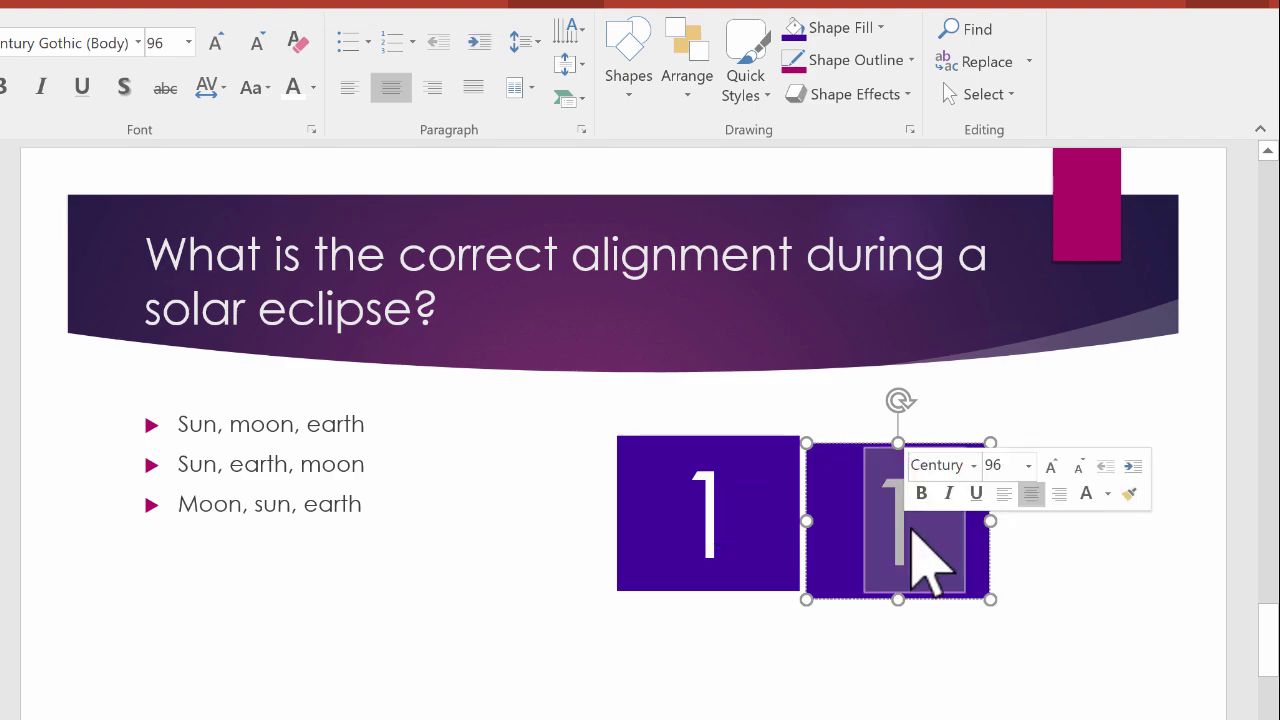
type("2")
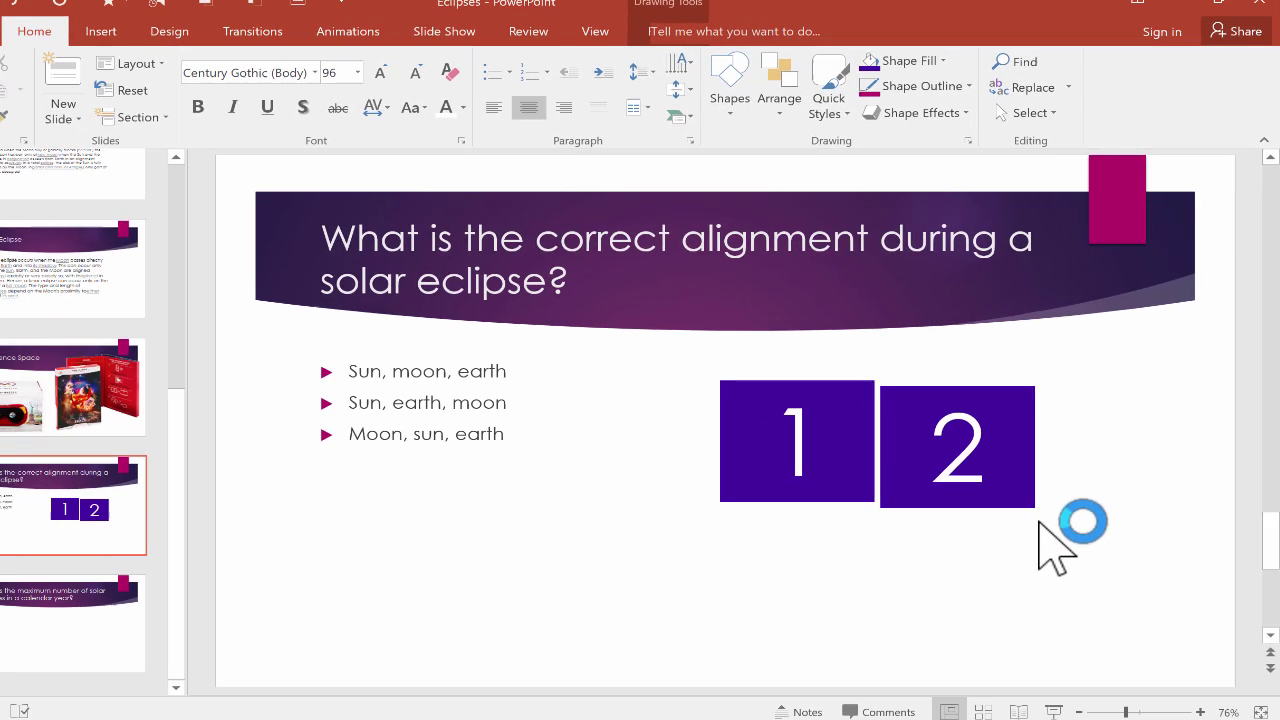
Step: Paste another copy of the purple 1 box onto the slide
right_click(1058, 575)
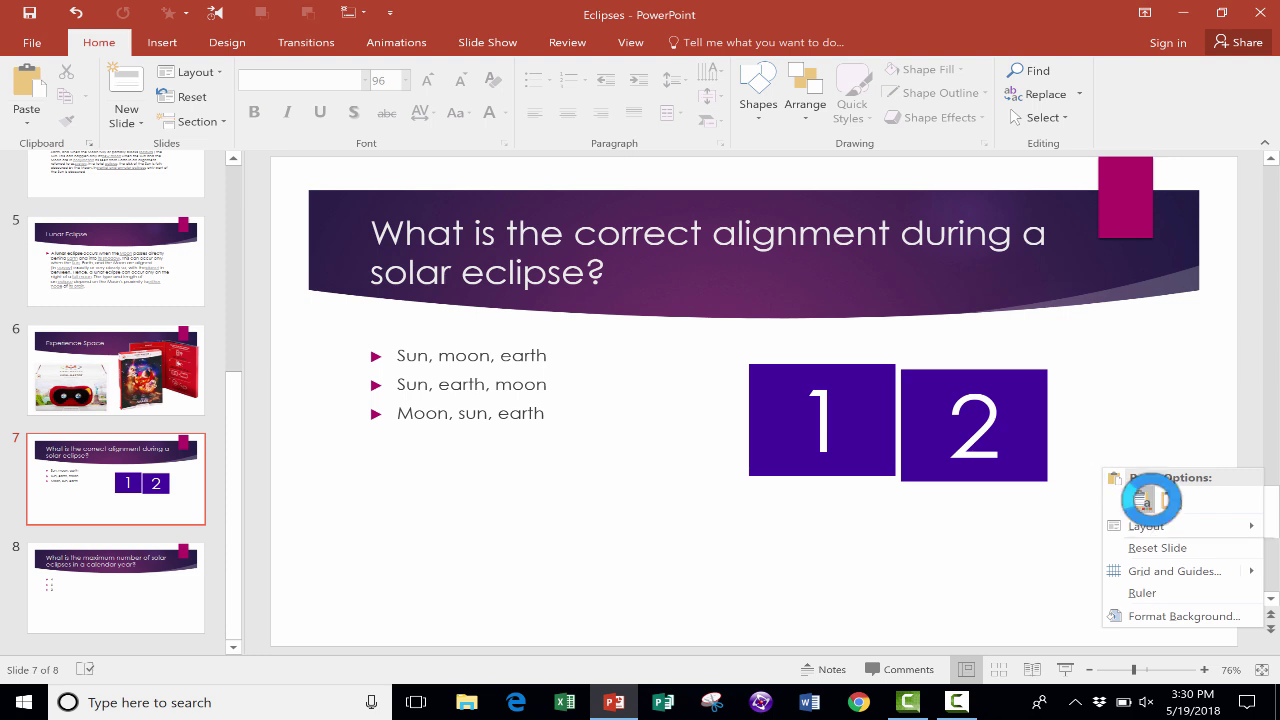
left_click(1141, 500)
left_click_drag(880, 445, 867, 458)
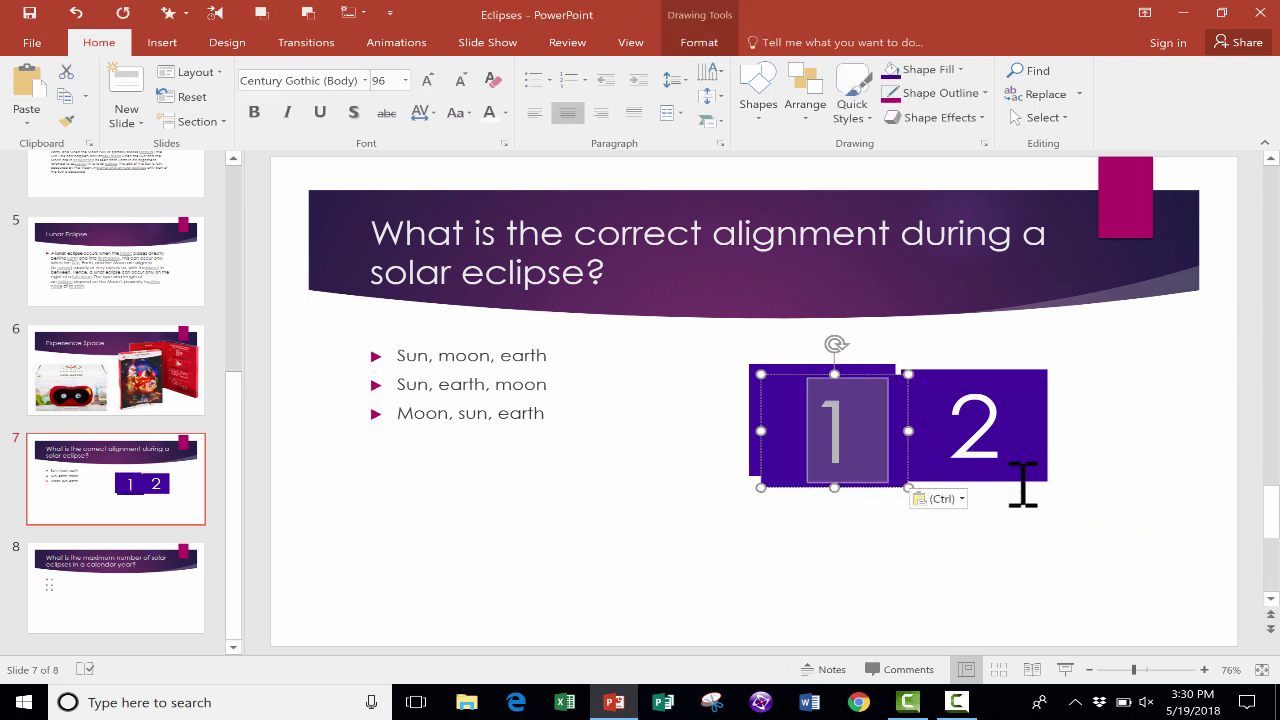
left_click(808, 486)
left_click(829, 557)
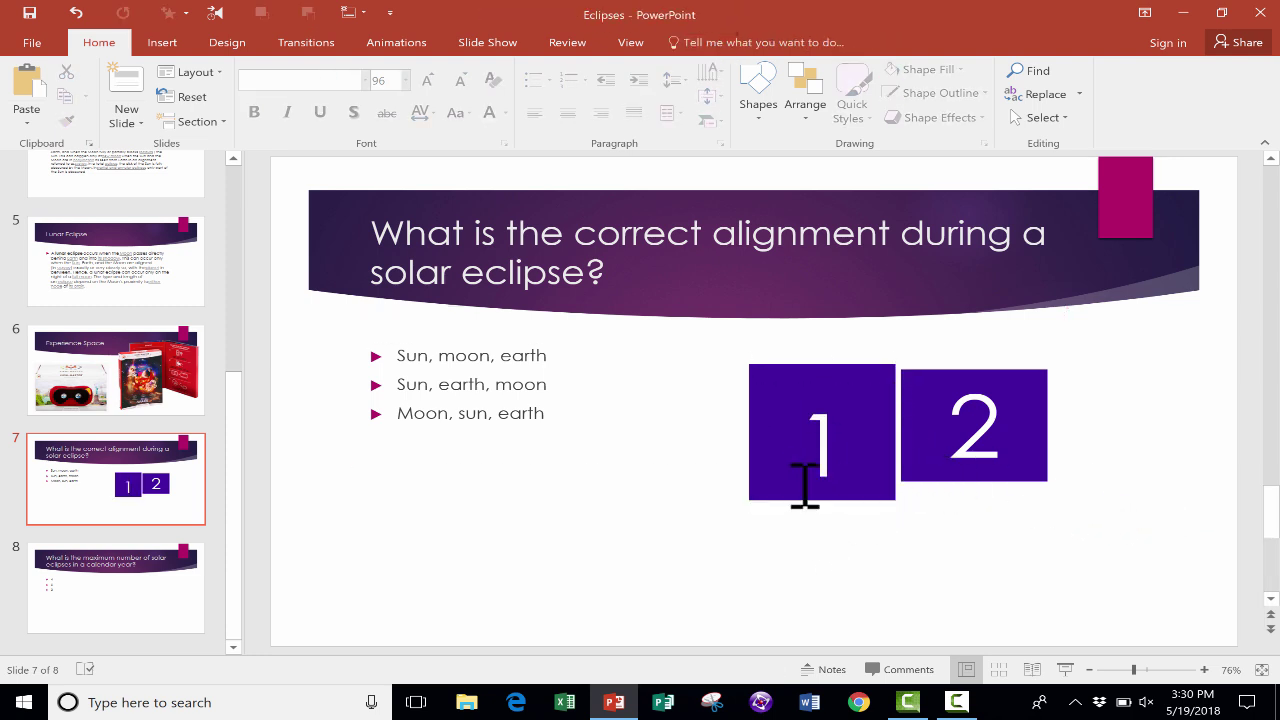
left_click(789, 451)
Step: Move that copy right of box 2, align it with the row, and renumber it 3
left_click(846, 560)
left_click_drag(800, 471, 1109, 452)
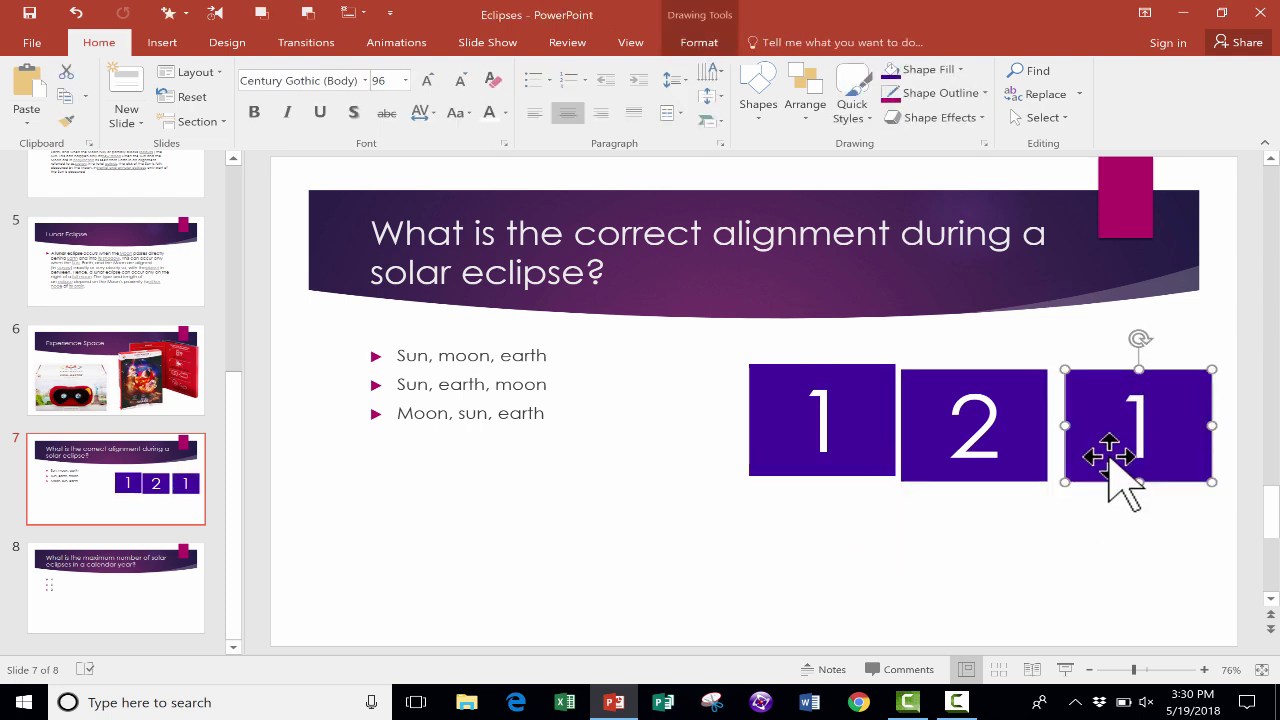
left_click(1153, 440)
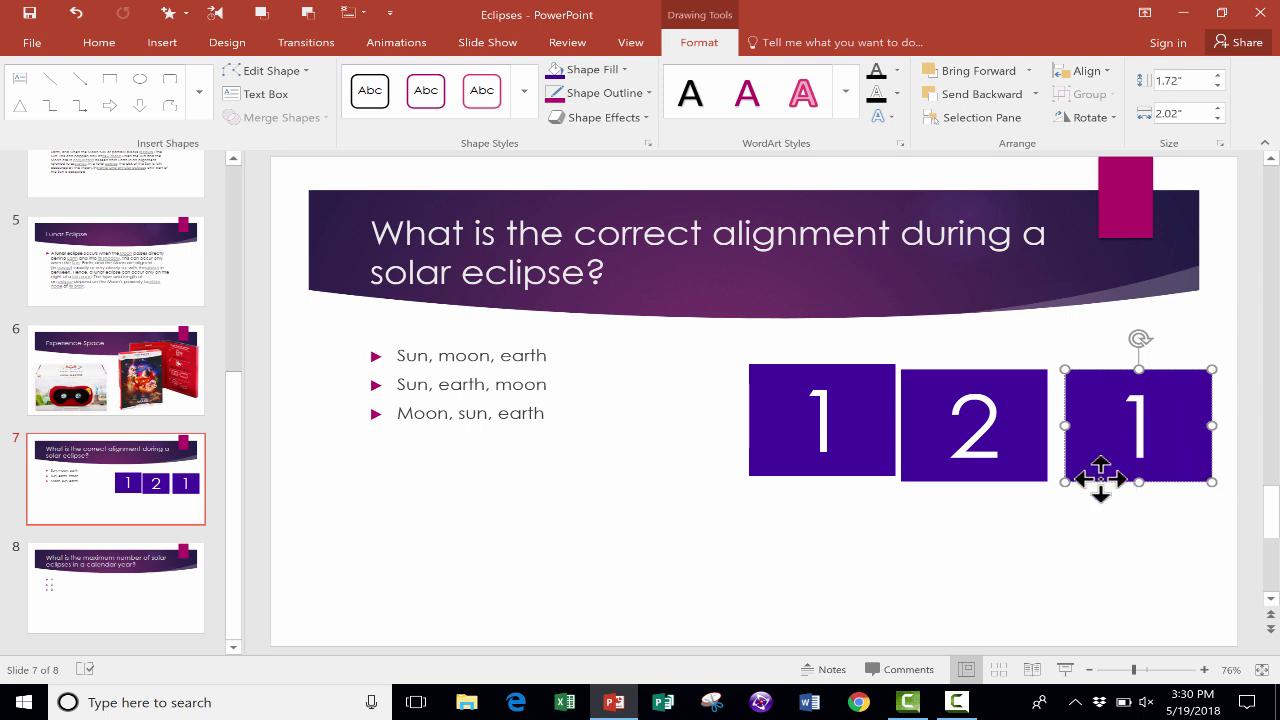
left_click_drag(1092, 480, 1103, 453)
left_click(1151, 543)
double_click(1122, 432)
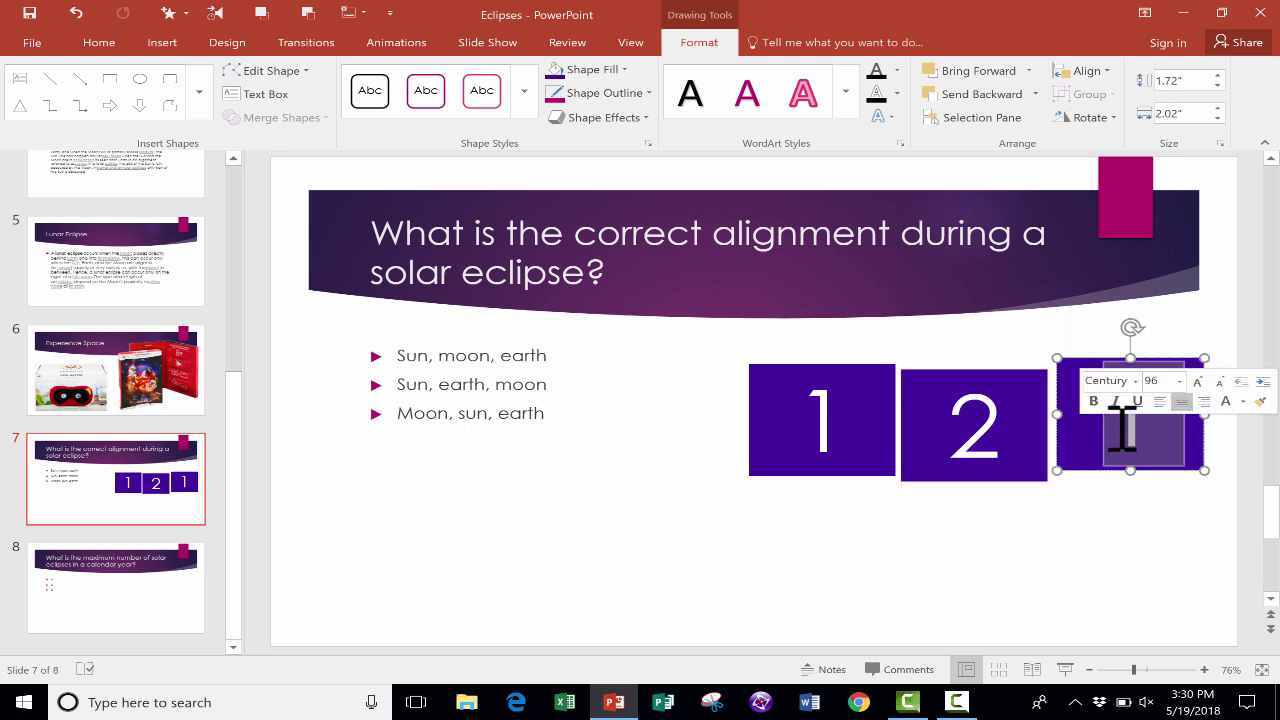
type("3")
left_click(1122, 522)
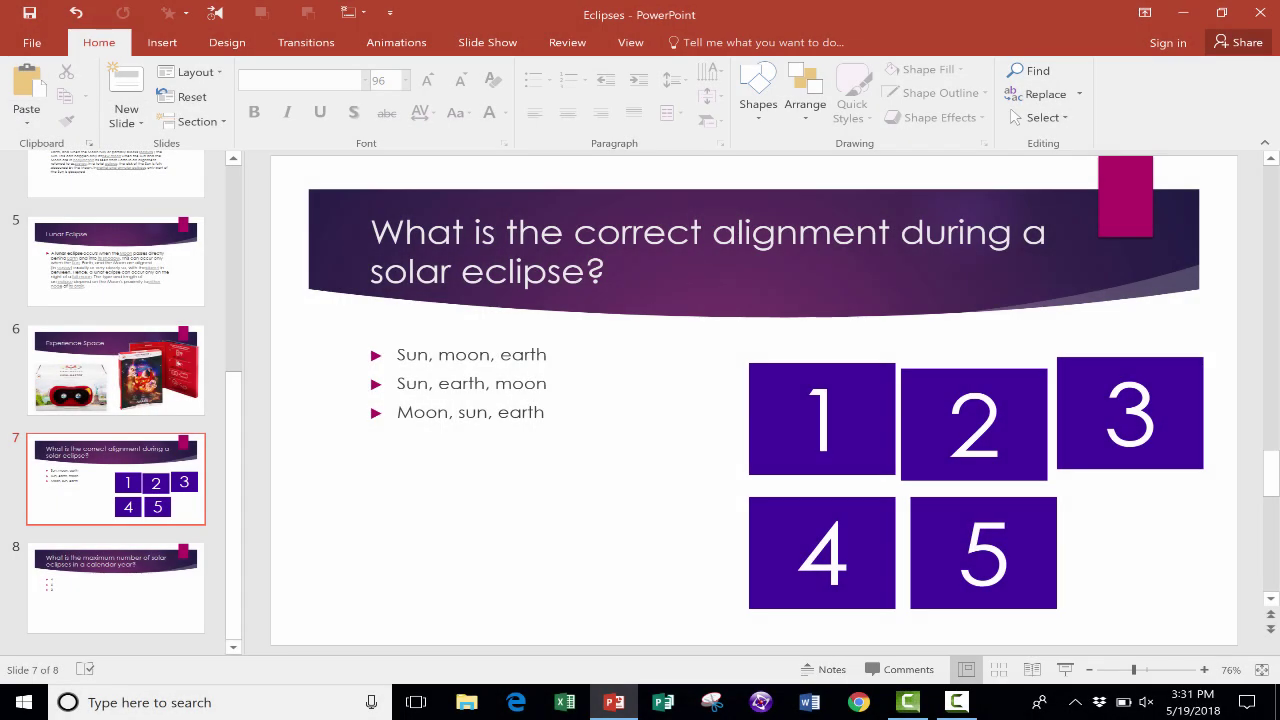
Step: Nudge box 1 into place, then give box 5 a Disappear exit animation
left_click_drag(822, 420, 823, 426)
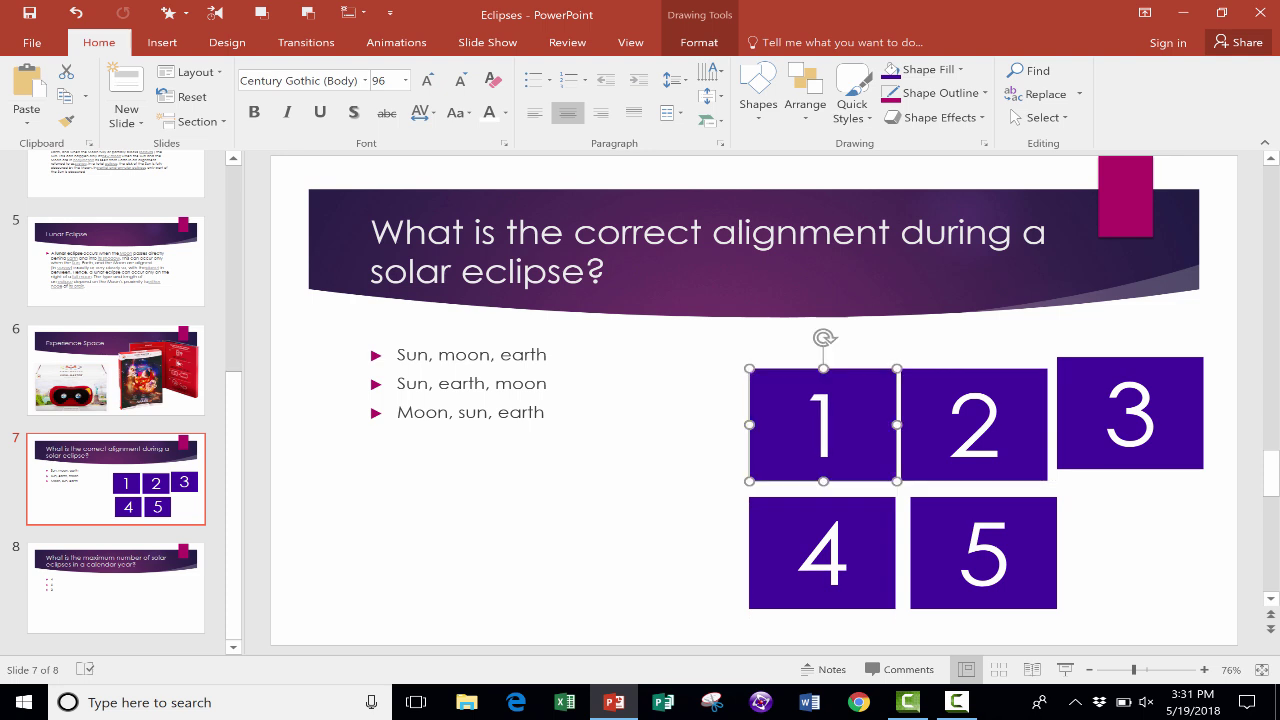
left_click(420, 42)
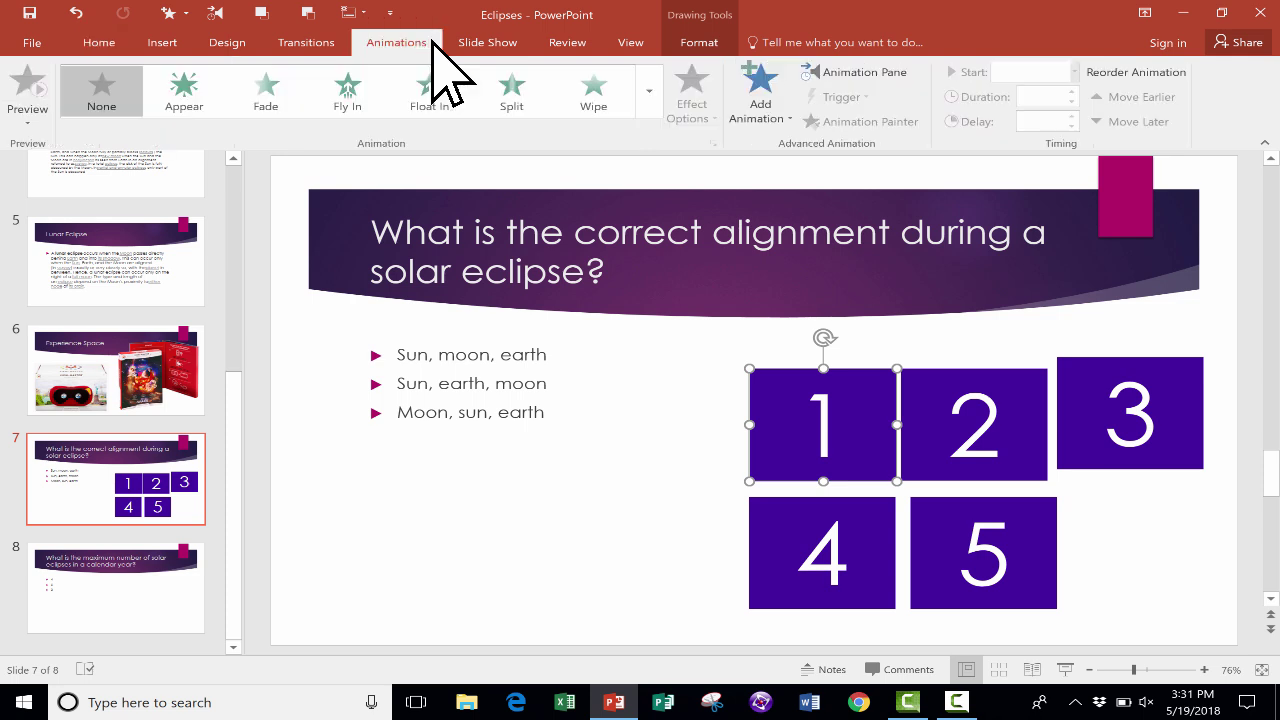
left_click(1032, 570)
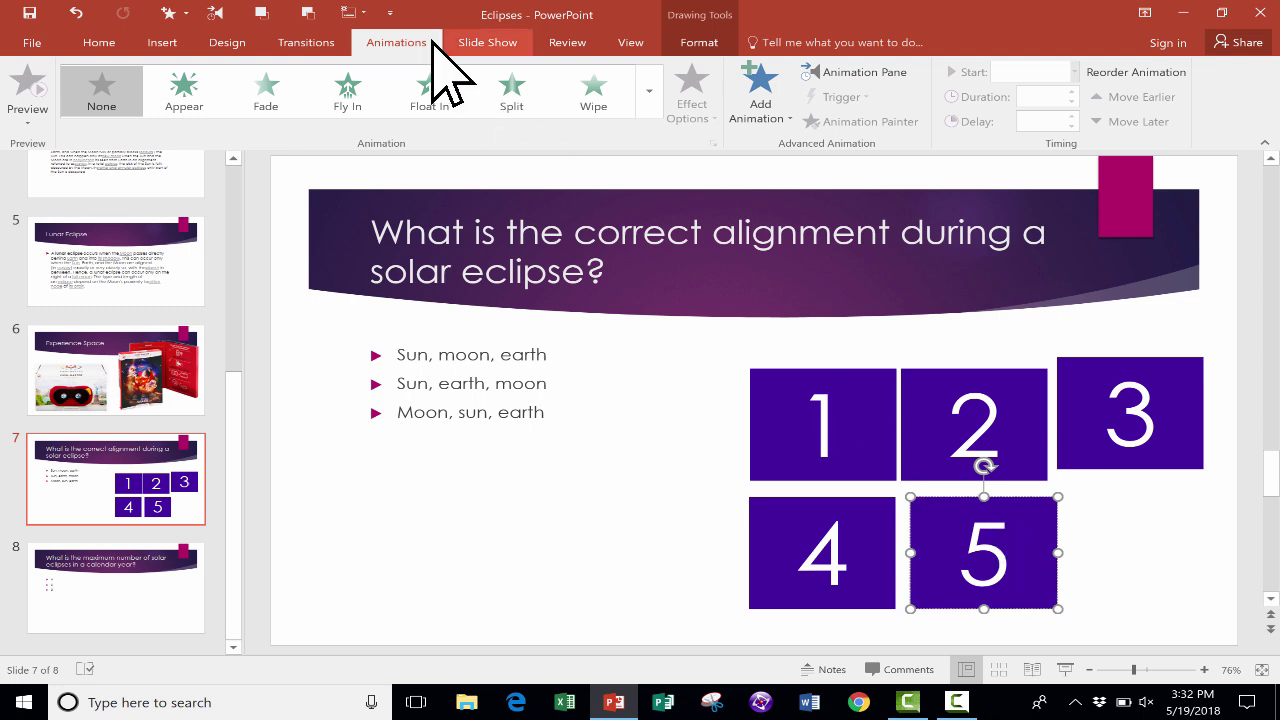
left_click(787, 120)
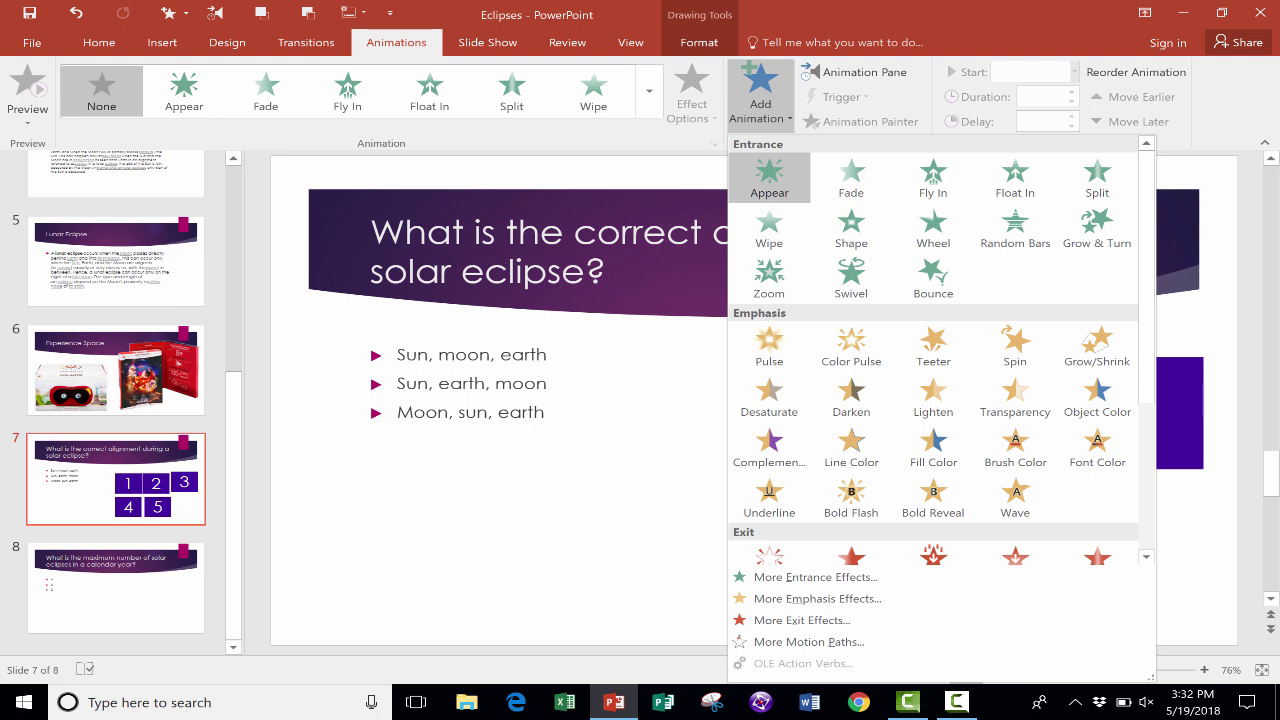
scroll(850, 235, "down", 3)
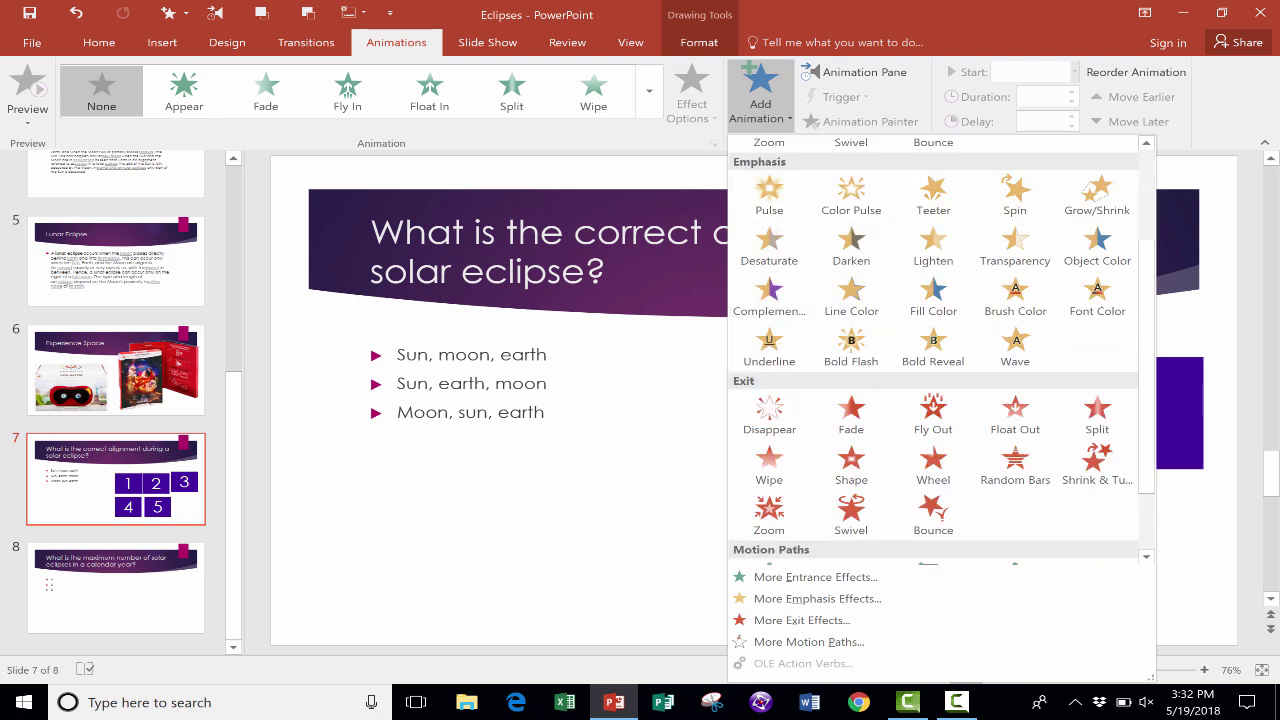
scroll(769, 415, "down", 2)
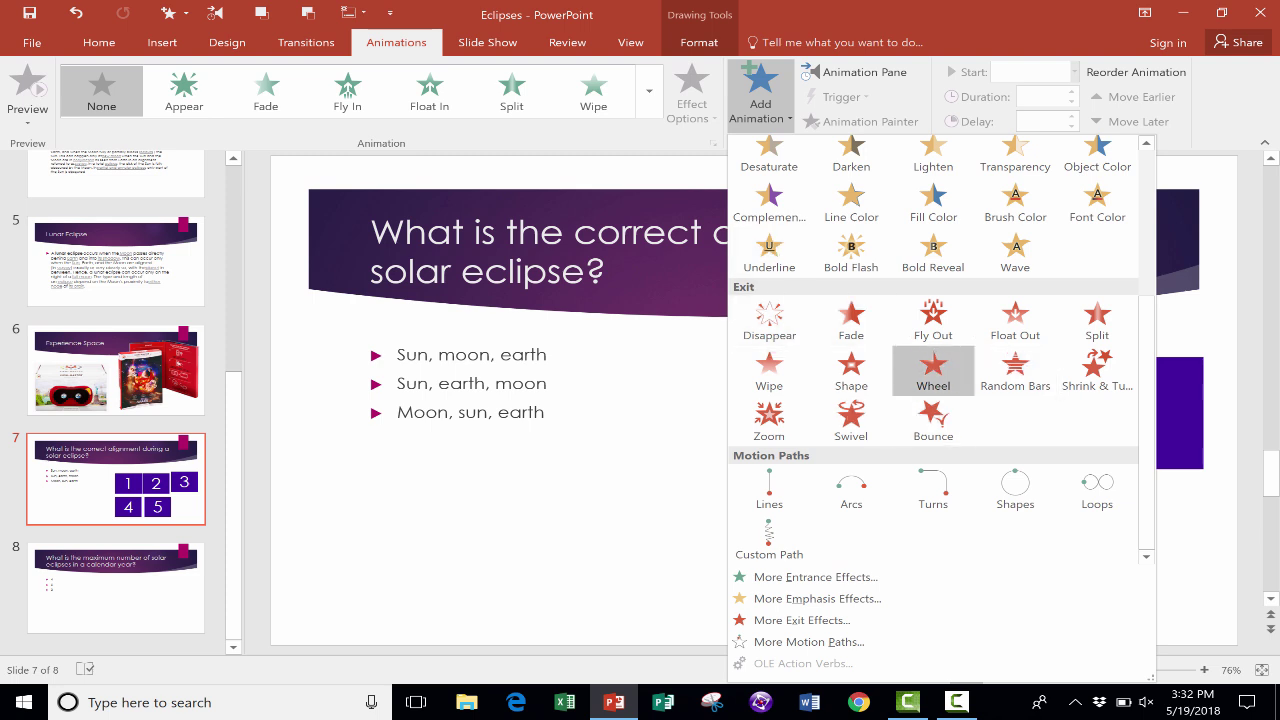
left_click(769, 318)
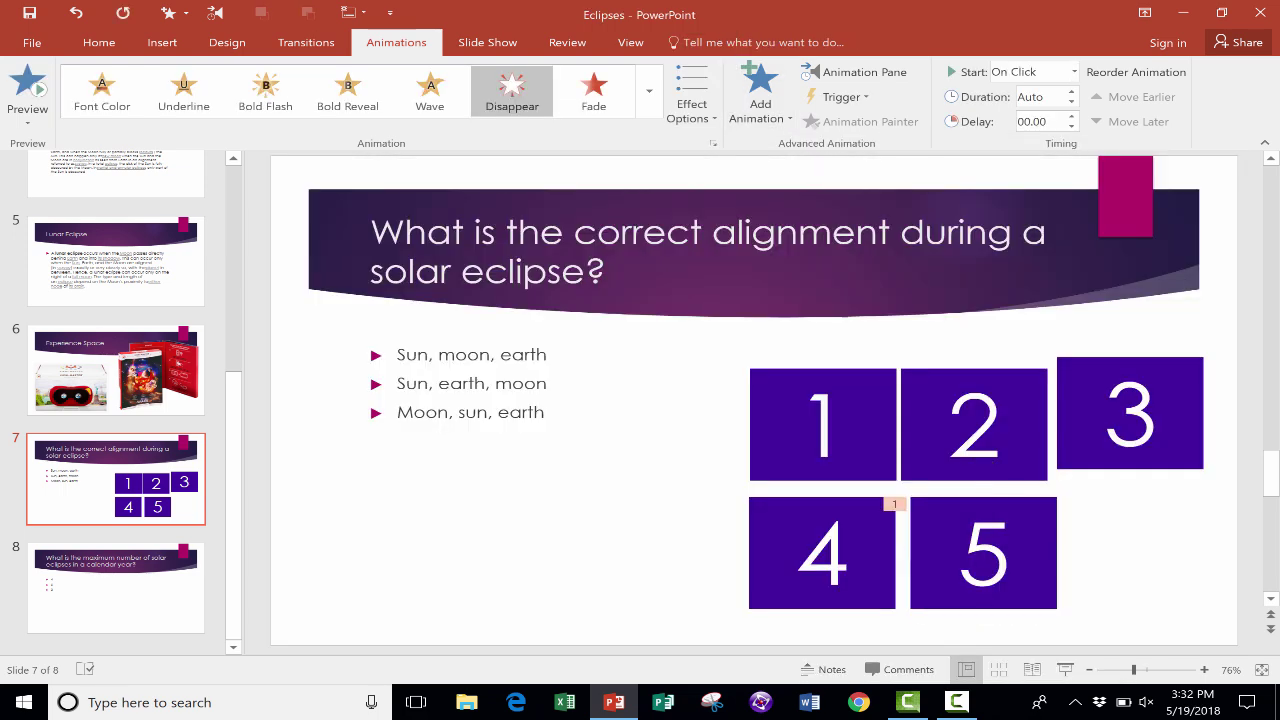
Step: Give box 4 the Disappear exit animation
left_click(891, 557)
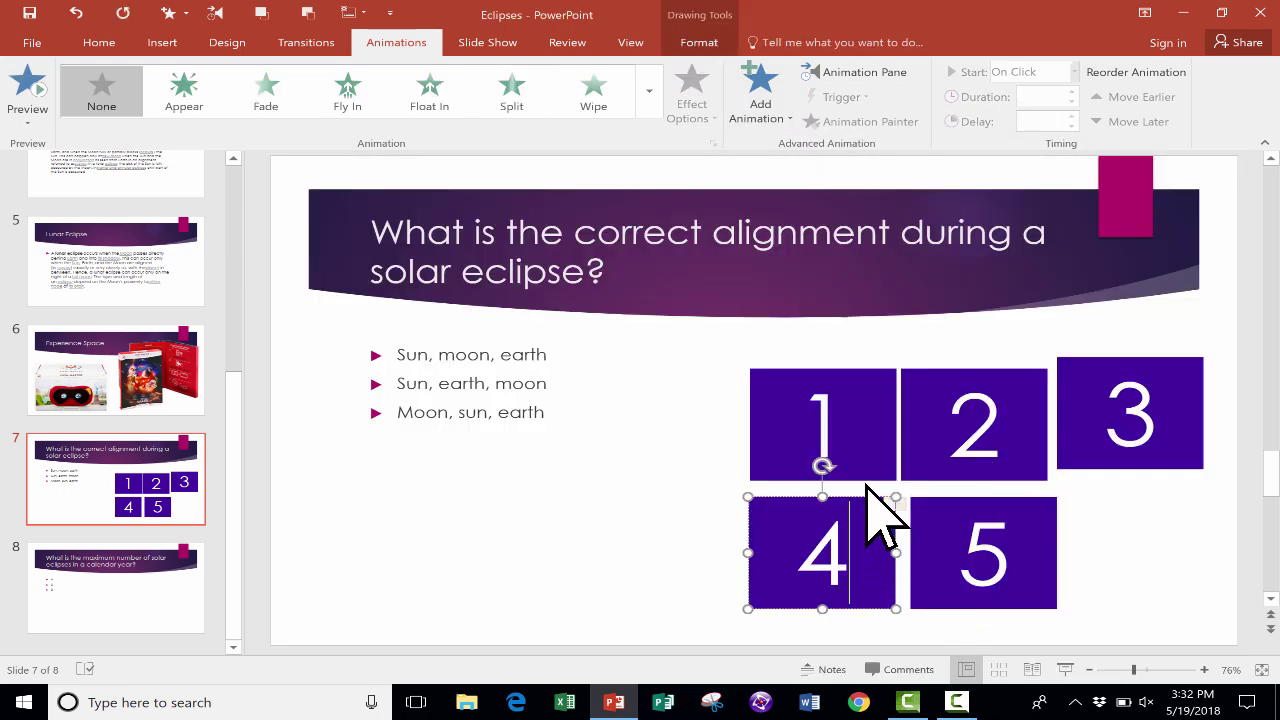
left_click(785, 112)
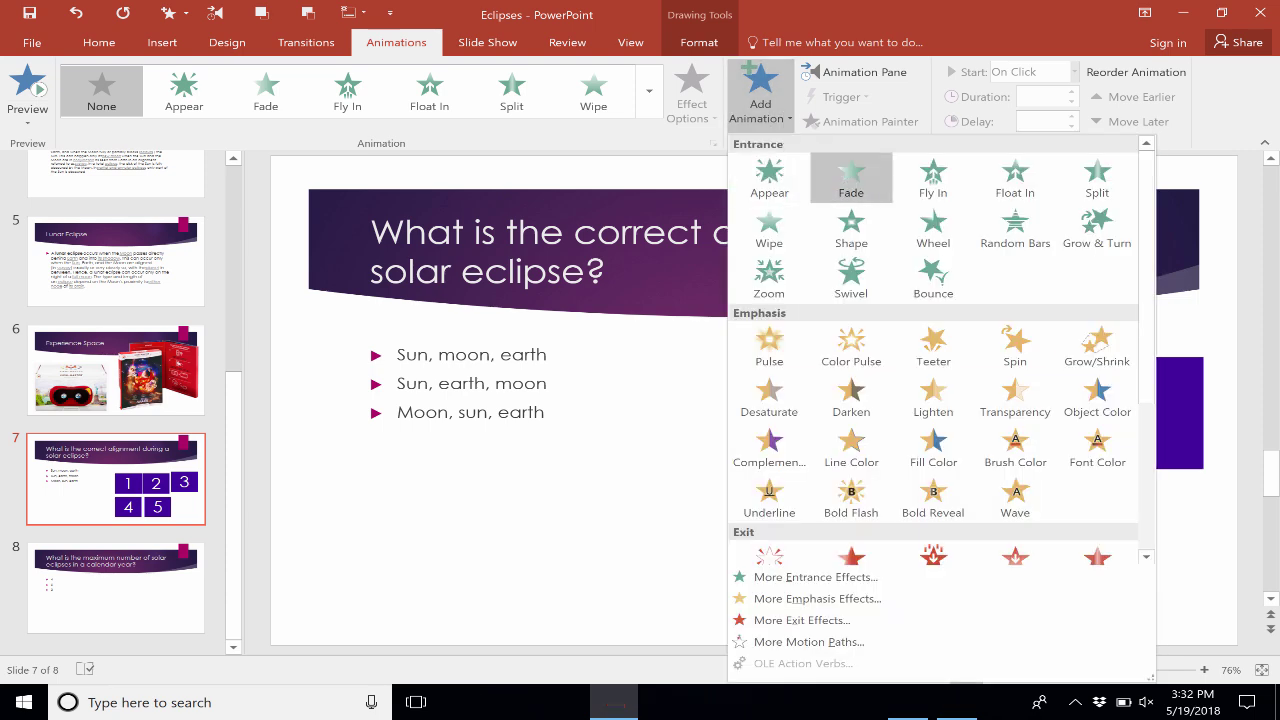
scroll(851, 350, "down", 3)
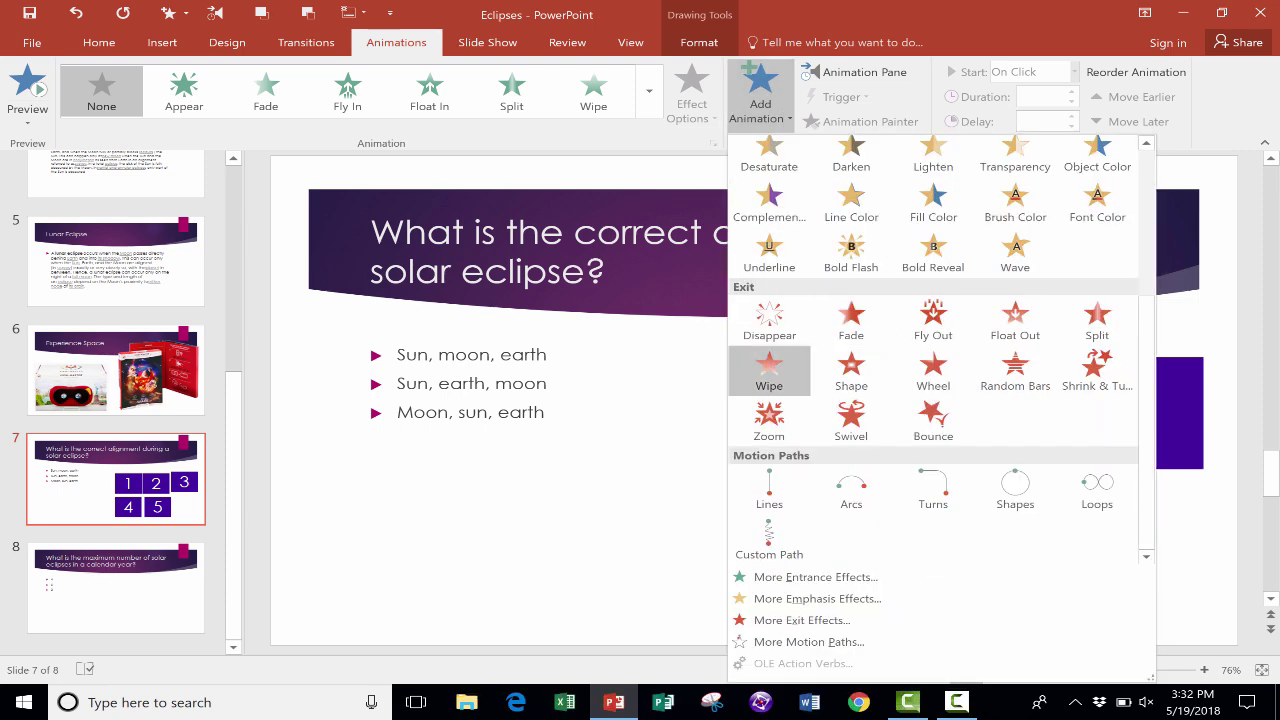
left_click(769, 325)
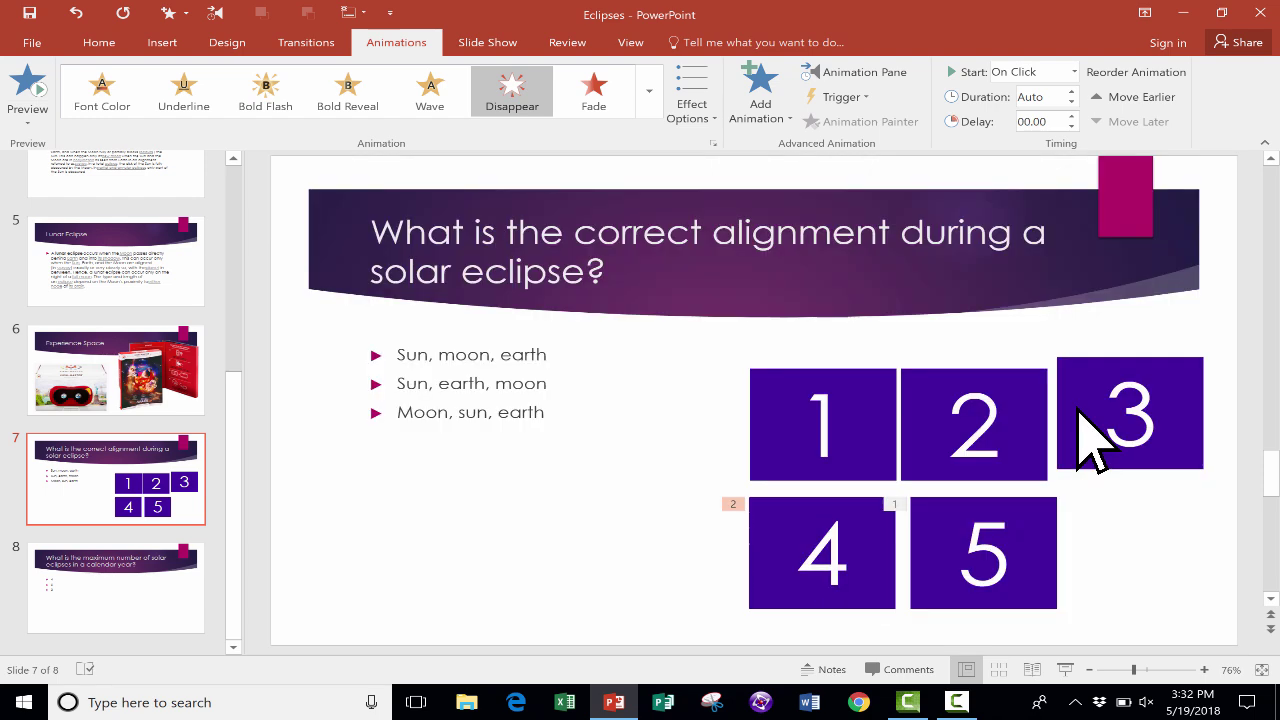
Step: Apply Disappear exit animations to boxes 3, 2 and 1 in that order
left_click(1094, 429)
left_click(782, 112)
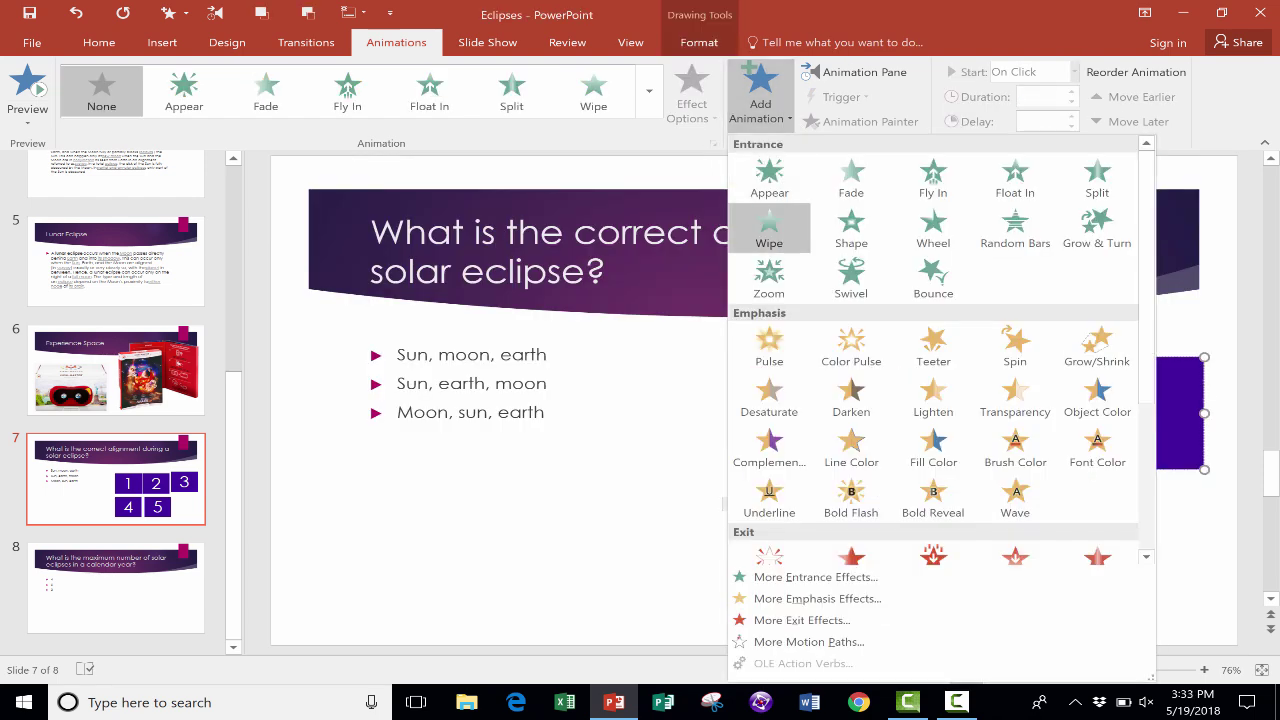
left_click(957, 343)
left_click(785, 112)
scroll(851, 350, "down", 3)
left_click(769, 320)
left_click(785, 112)
left_click(769, 320)
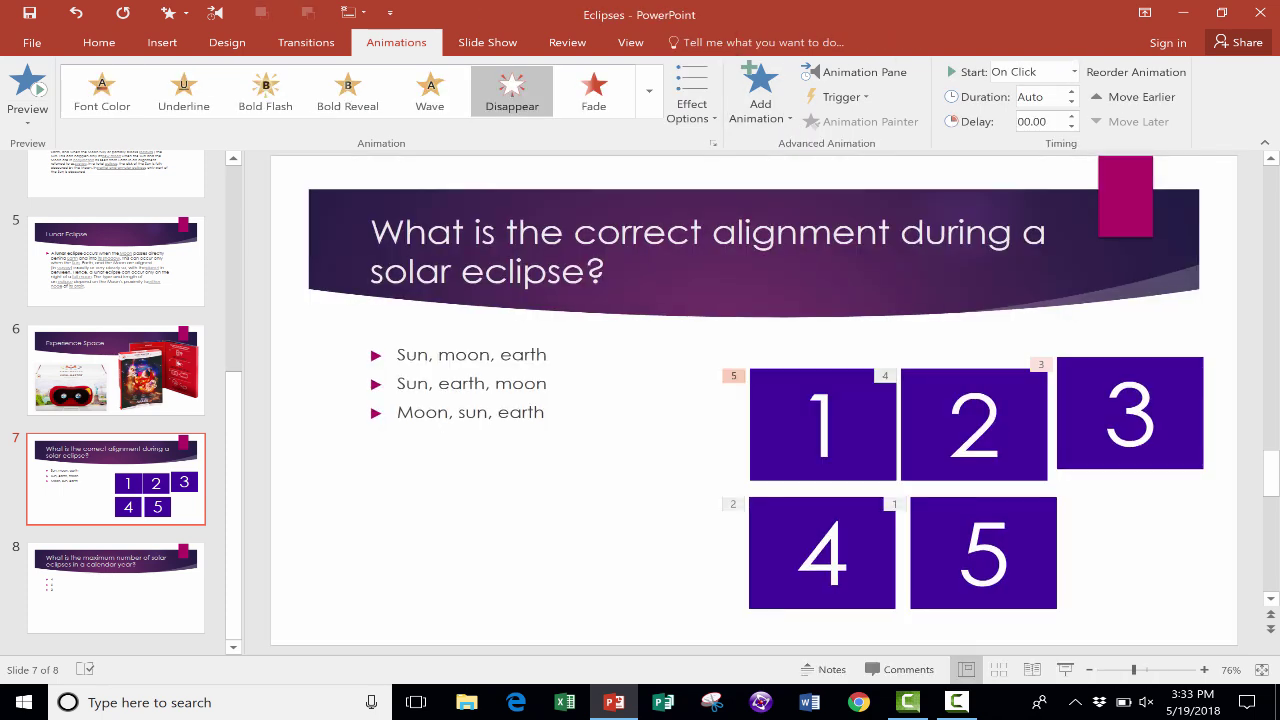
Step: Select box 5 so its Disappear exit can be timed at 00.01 duration and 01.00 delay
left_click(1040, 565)
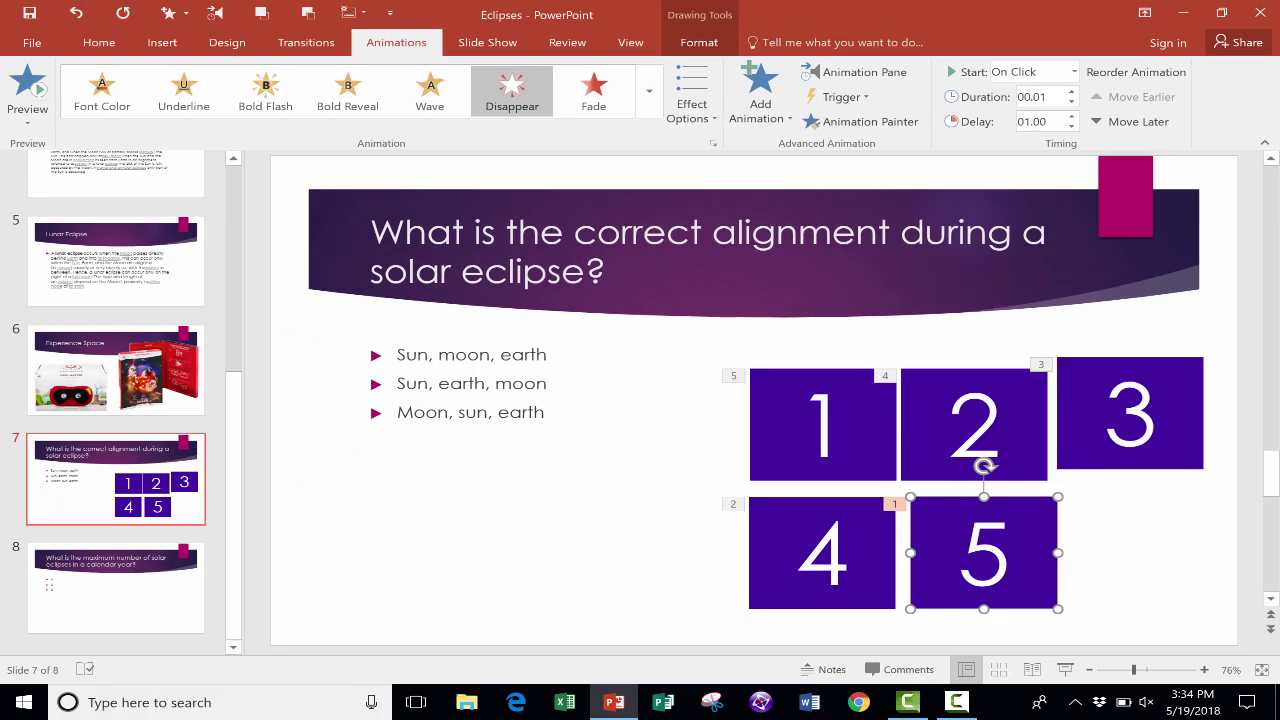
Step: Make box 4 disappear After Previous and lengthen its delay
left_click(862, 572)
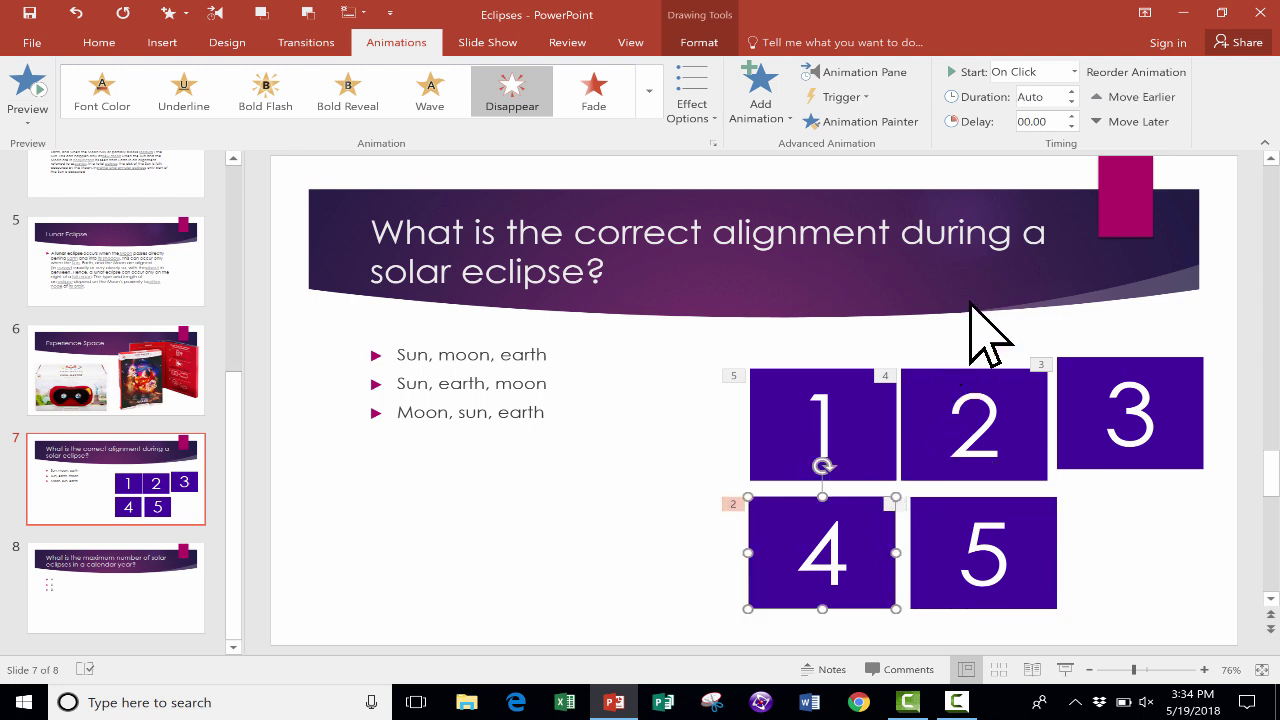
left_click(1076, 73)
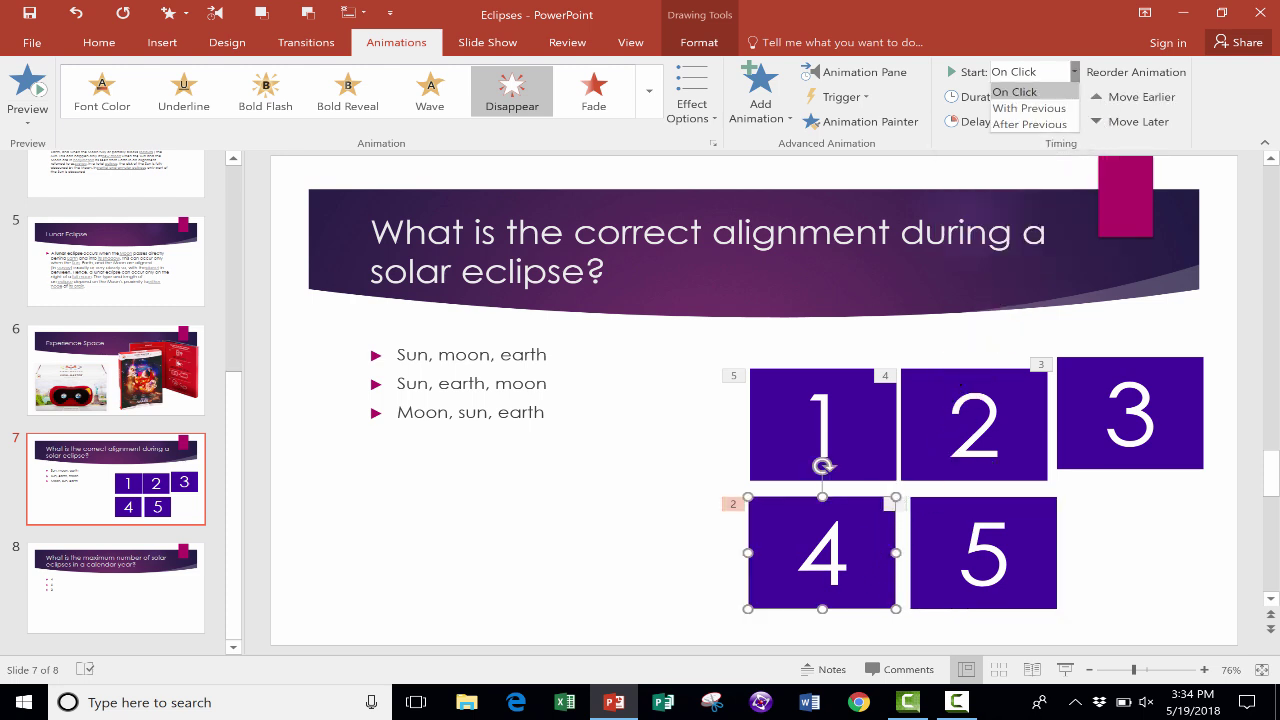
left_click(1029, 124)
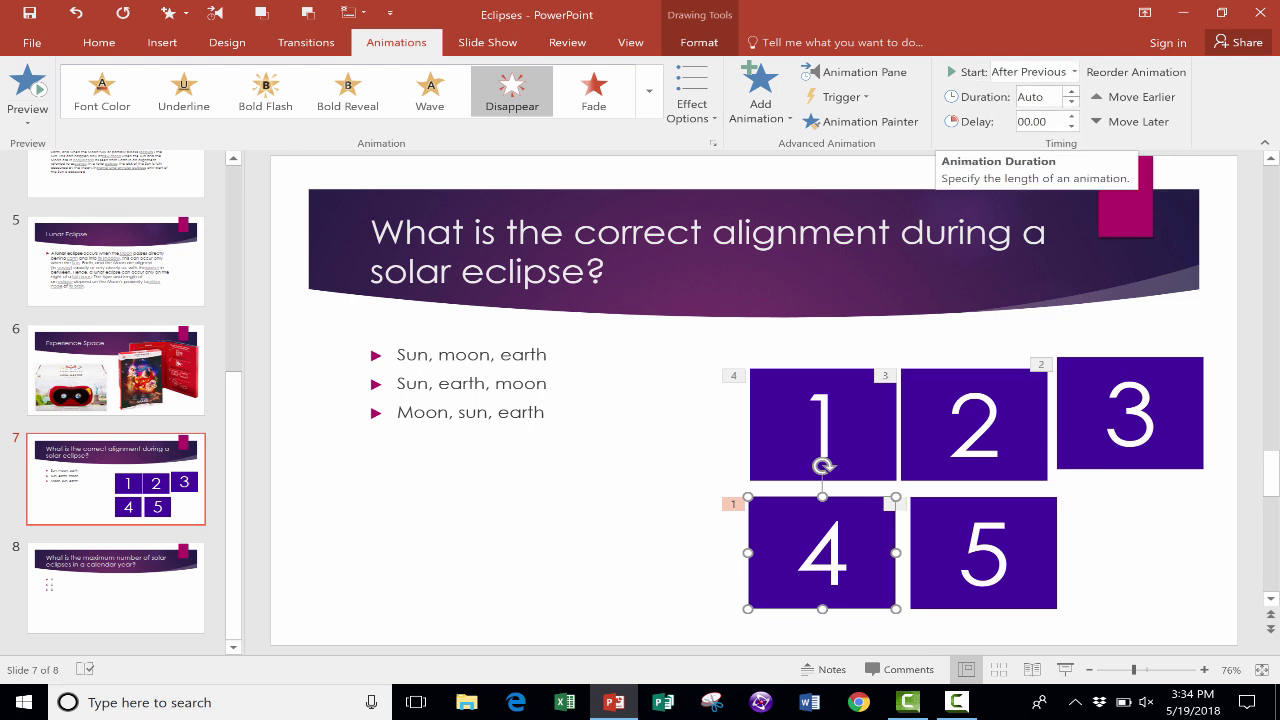
left_click(1071, 116)
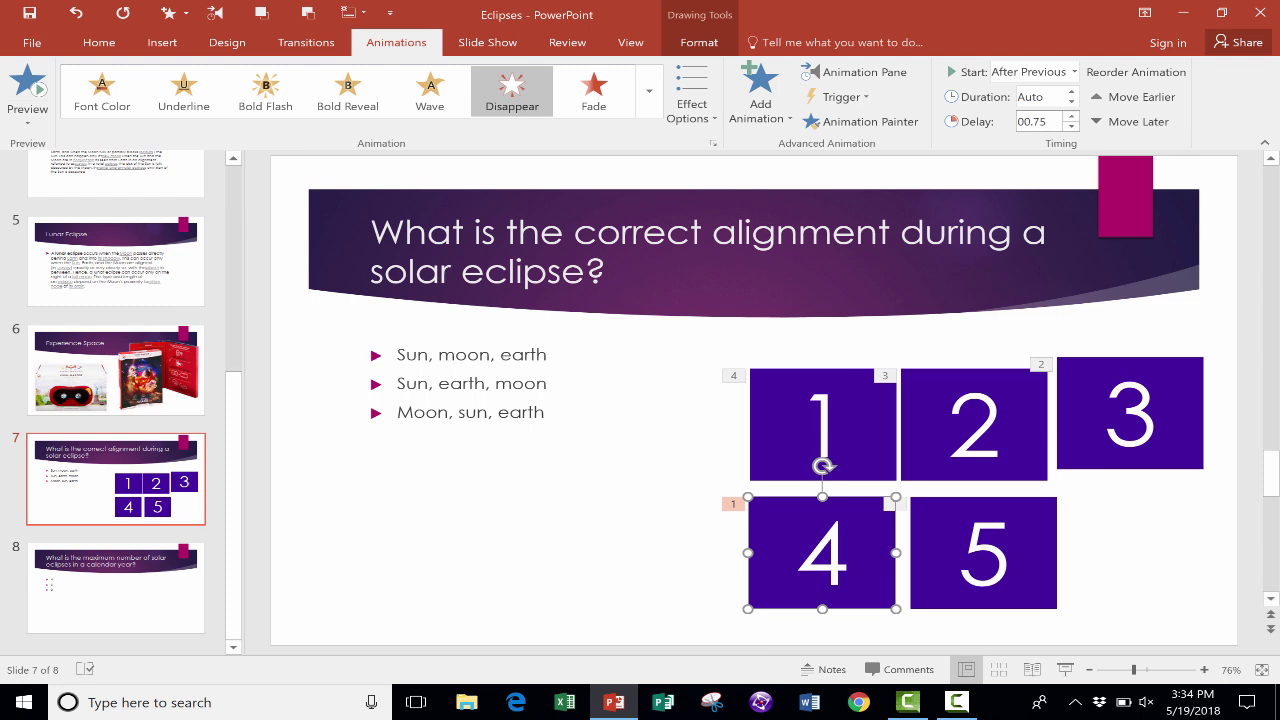
Step: Set boxes 3 and 2 to disappear After Previous
left_click(1100, 425)
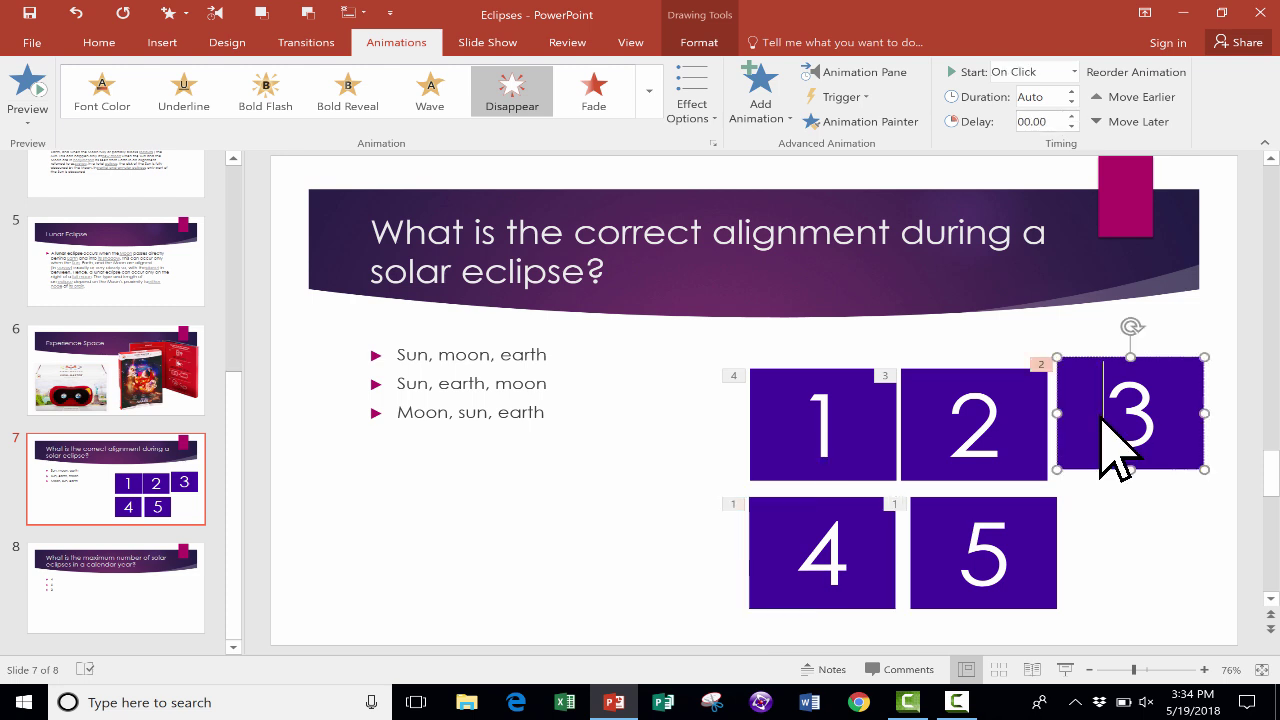
left_click(1074, 72)
left_click(1040, 126)
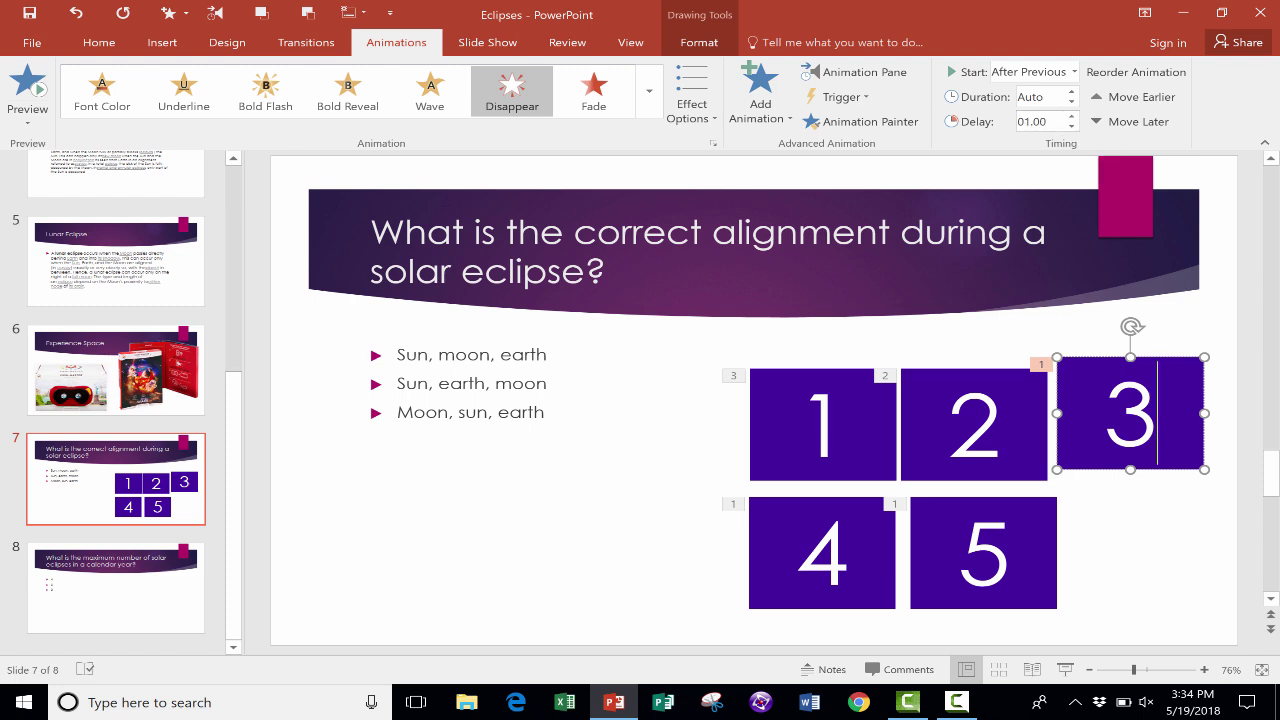
left_click(1003, 432)
left_click(1074, 72)
left_click(1040, 126)
Step: Raise box 1's disappear delay to 01.25, then deselect it
key("shift+Tab")
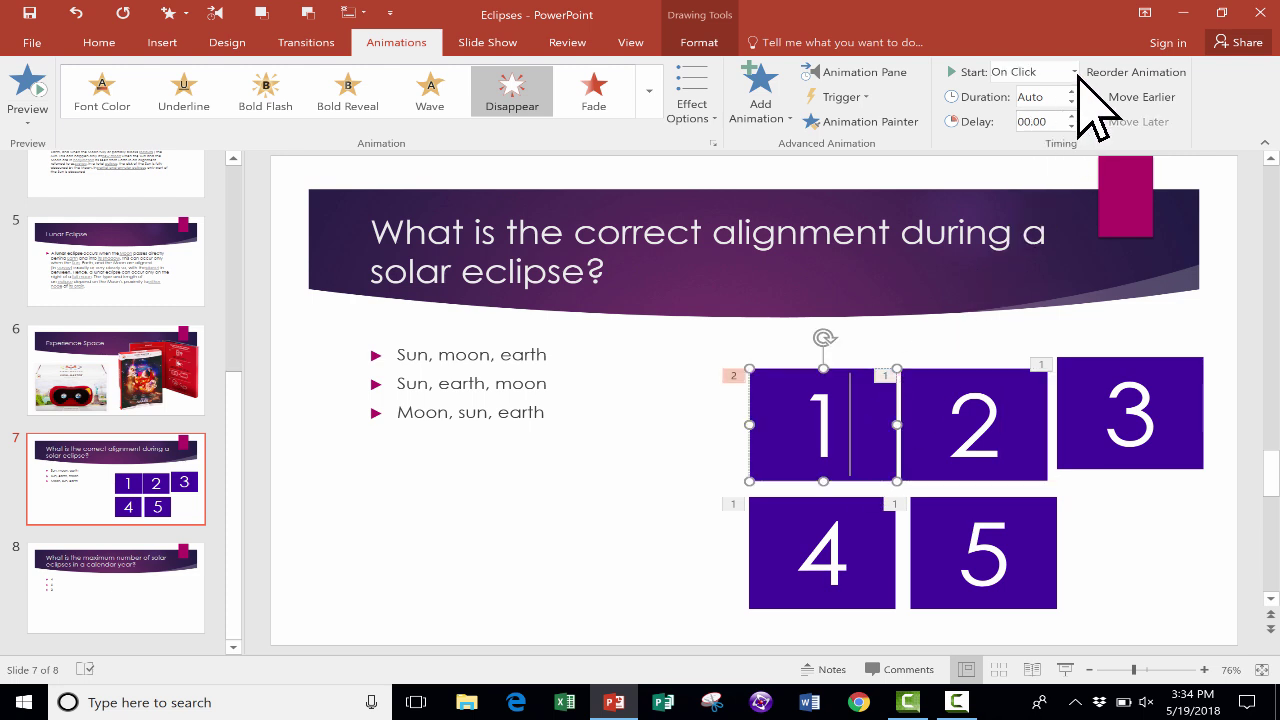
left_click(1071, 116)
left_click(1071, 116)
left_click(1071, 116)
left_click(1071, 116)
left_click(1071, 116)
left_click(322, 327)
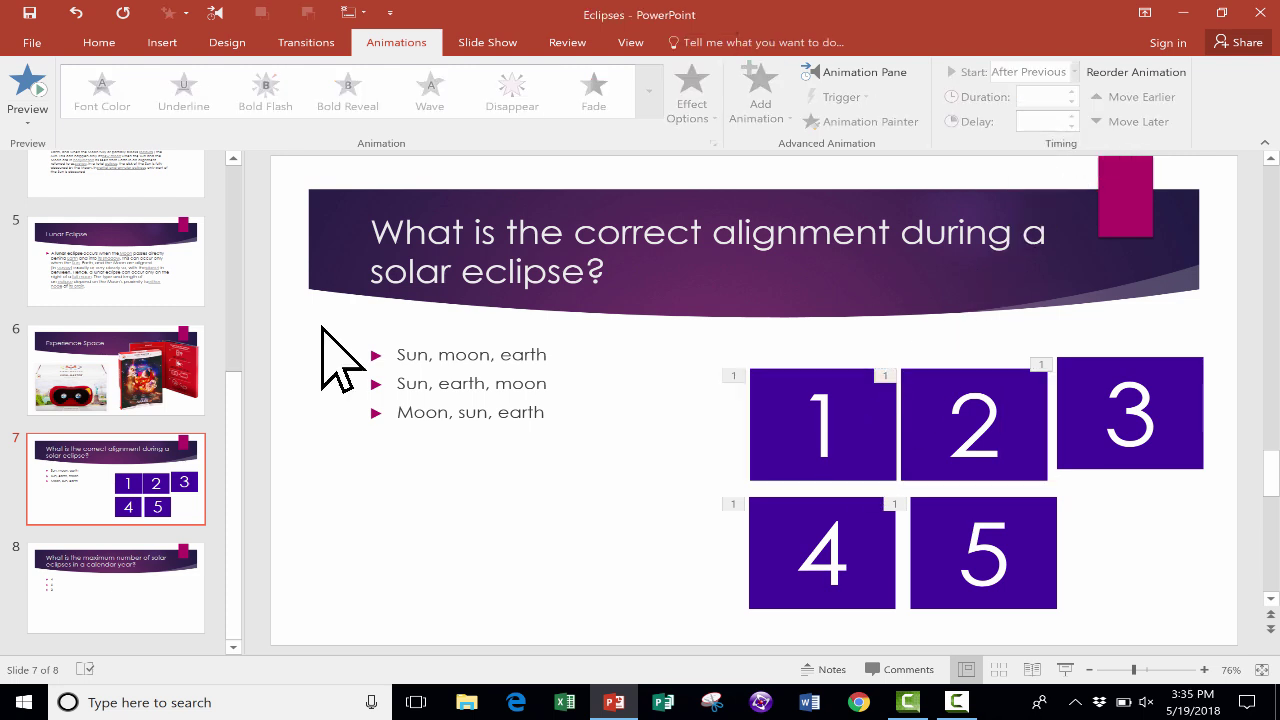
Step: Show the Animation Pane listing the five box Disappear animations
left_click(879, 76)
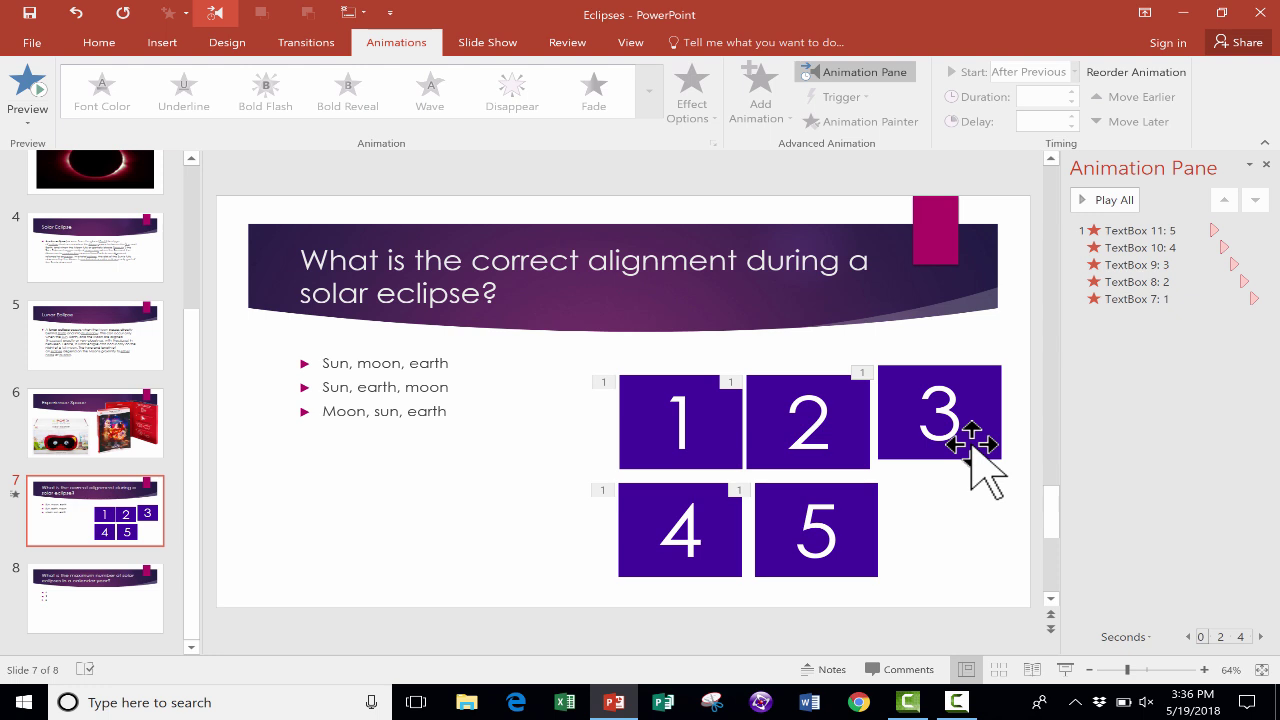
Step: Drag boxes 1 through 5 onto one spot at the upper right, with box 5 on top
left_click_drag(971, 443, 986, 552)
left_click_drag(729, 443, 989, 402)
left_click(680, 448)
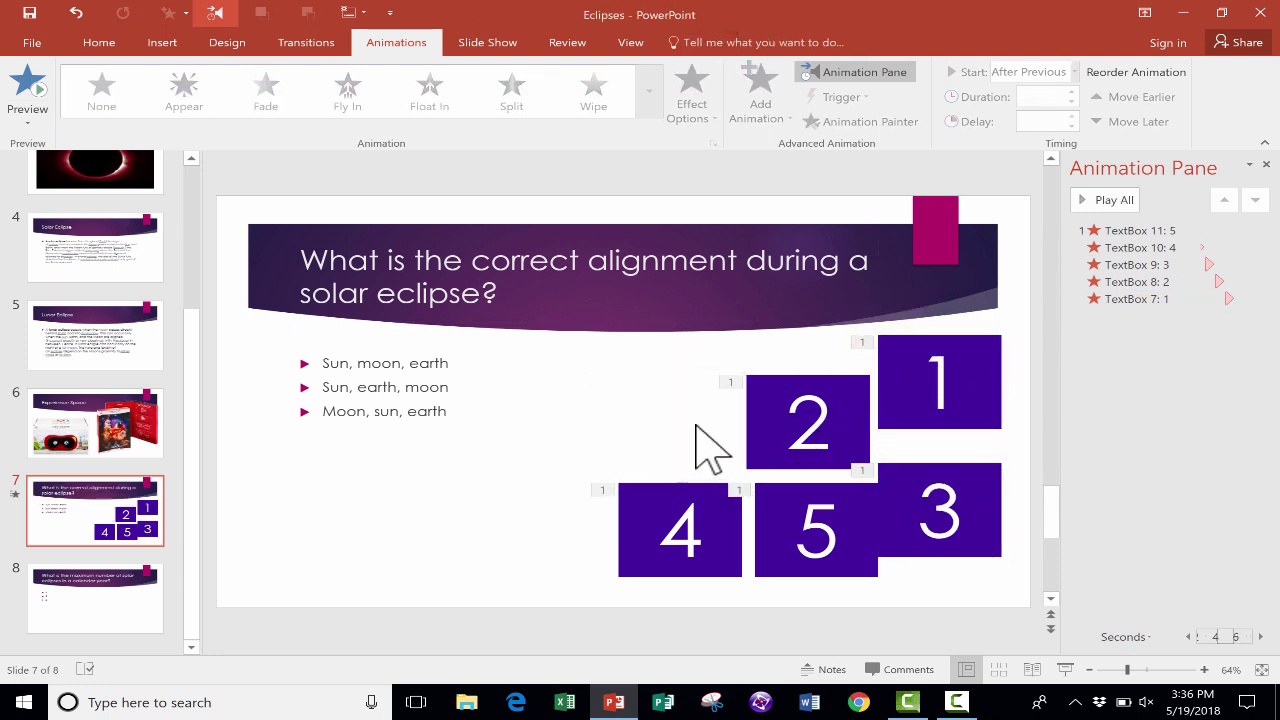
left_click_drag(774, 429, 906, 383)
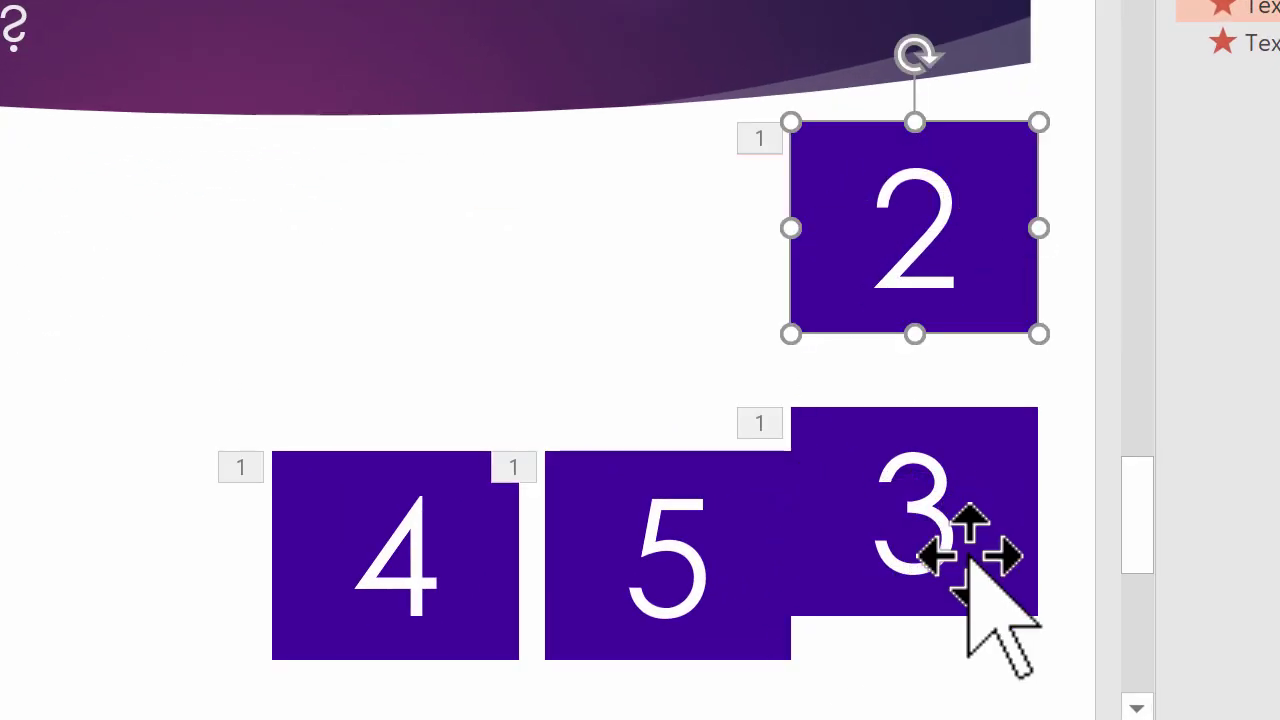
left_click_drag(971, 543, 971, 274)
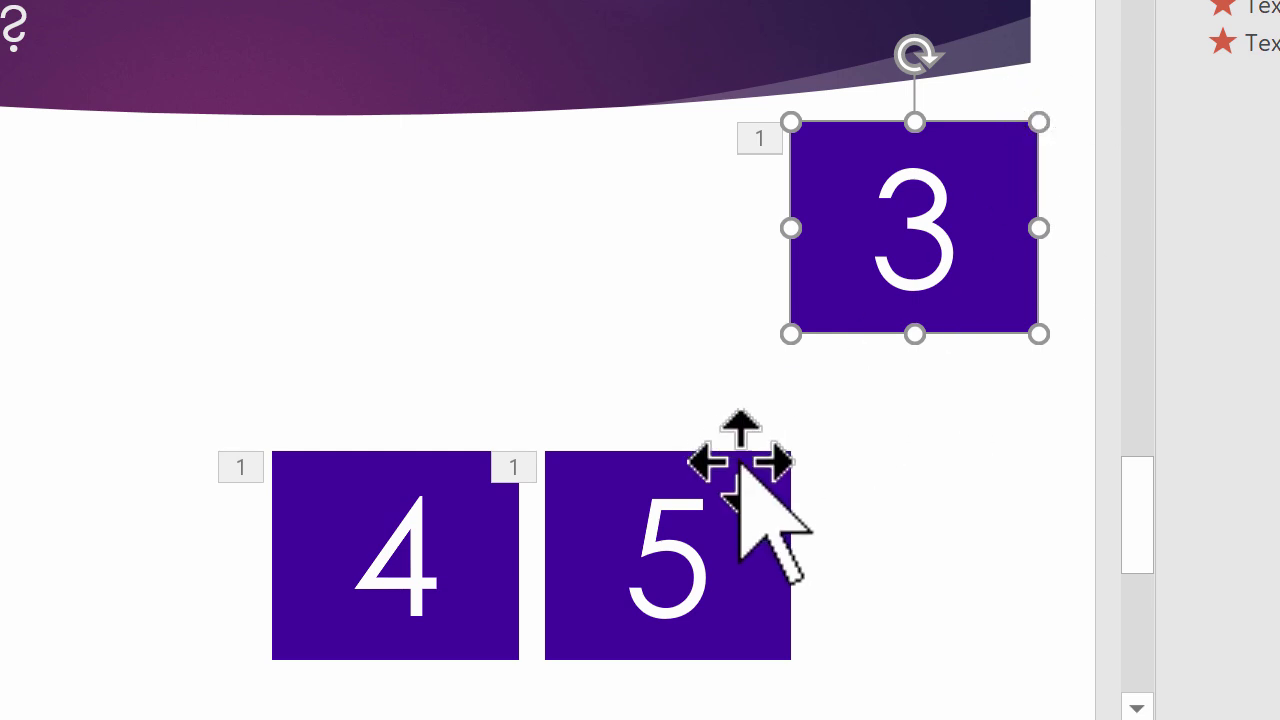
left_click_drag(454, 517, 996, 190)
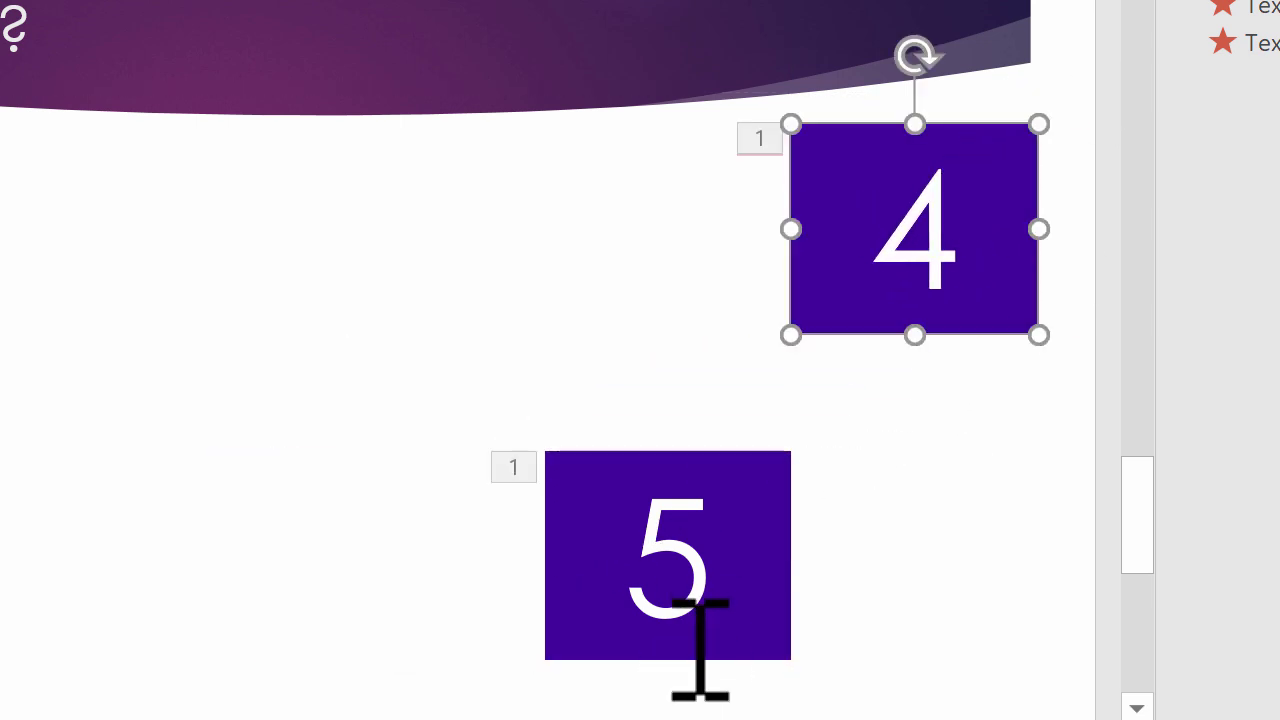
left_click_drag(582, 465, 824, 132)
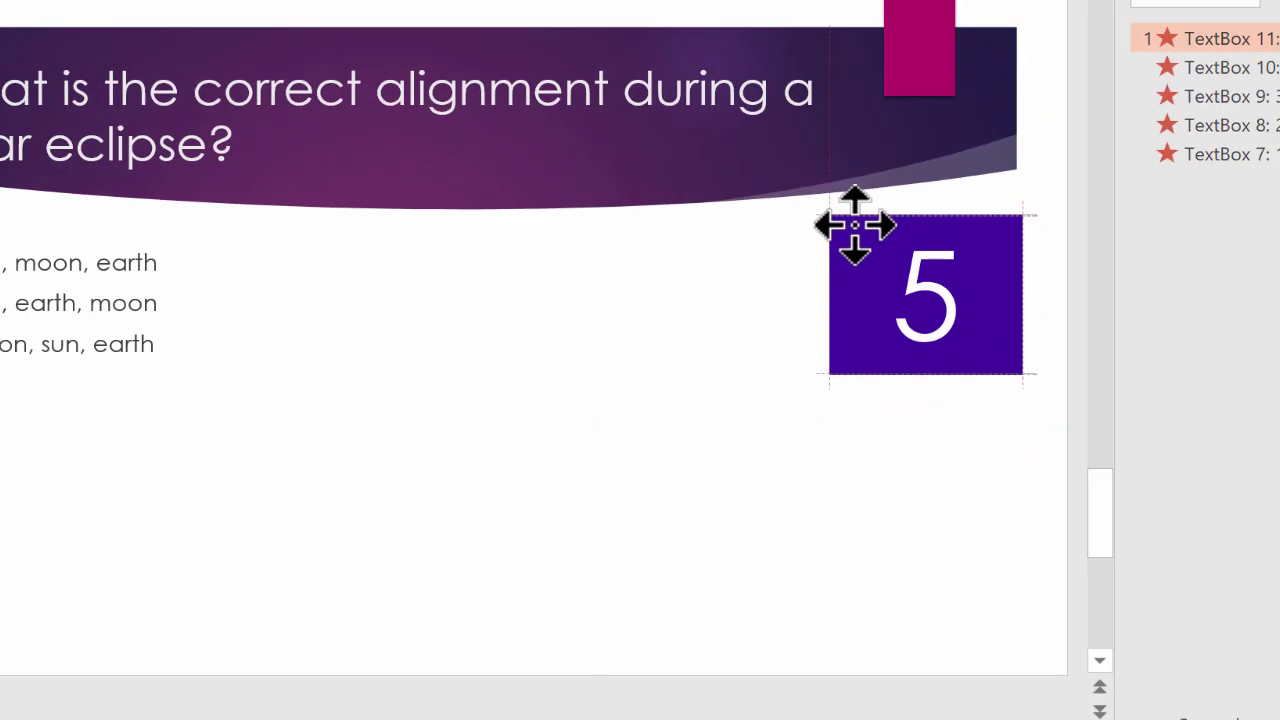
left_click_drag(855, 225, 855, 229)
key("Escape")
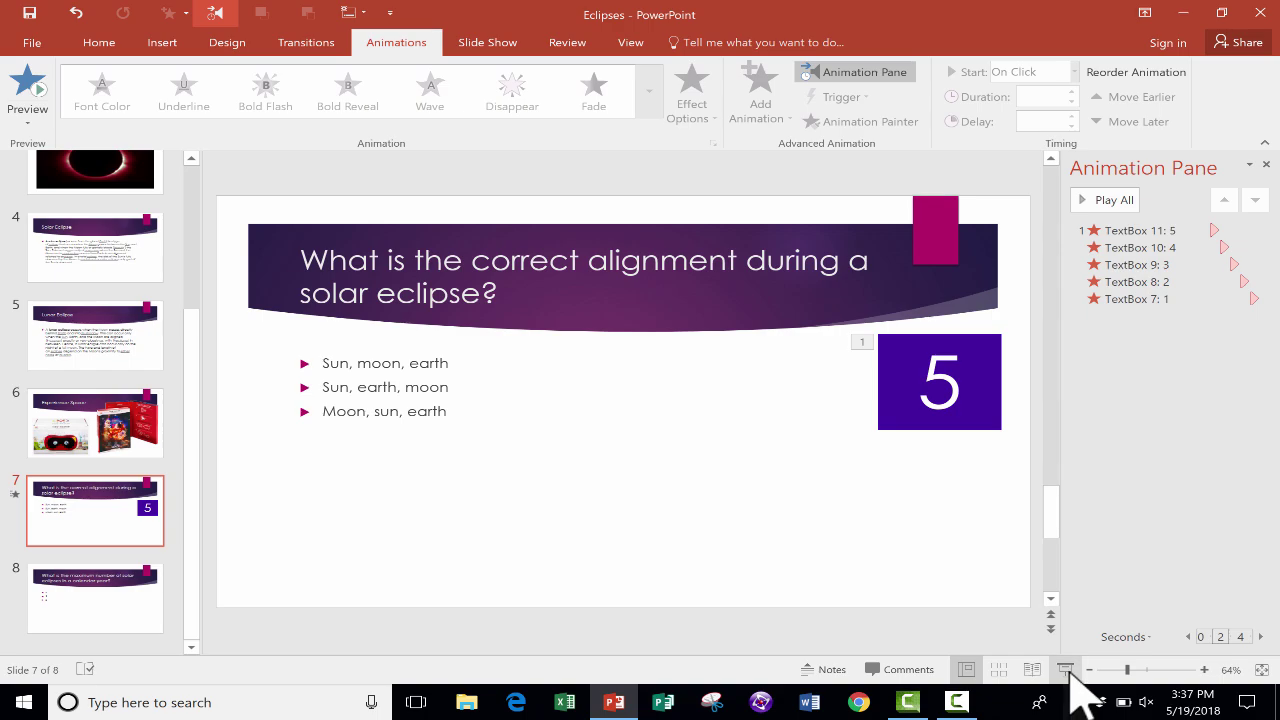